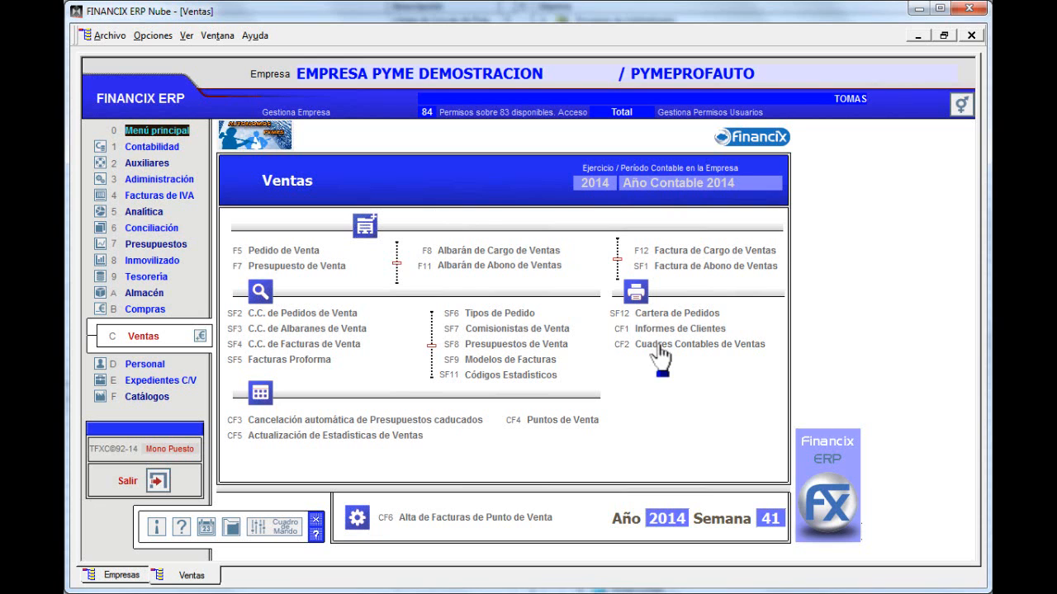
- Open the sales order type "Venta Nacional de Producto Fabricado" and review its invoice styles, keeping Factura Ordinaria
left_click(496, 314)
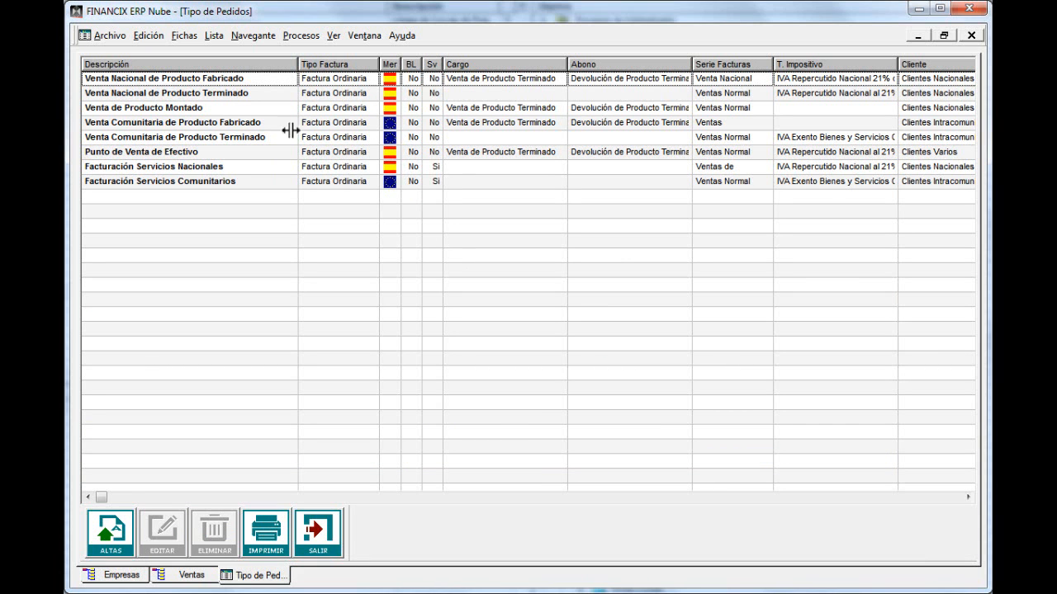
double_click(159, 77)
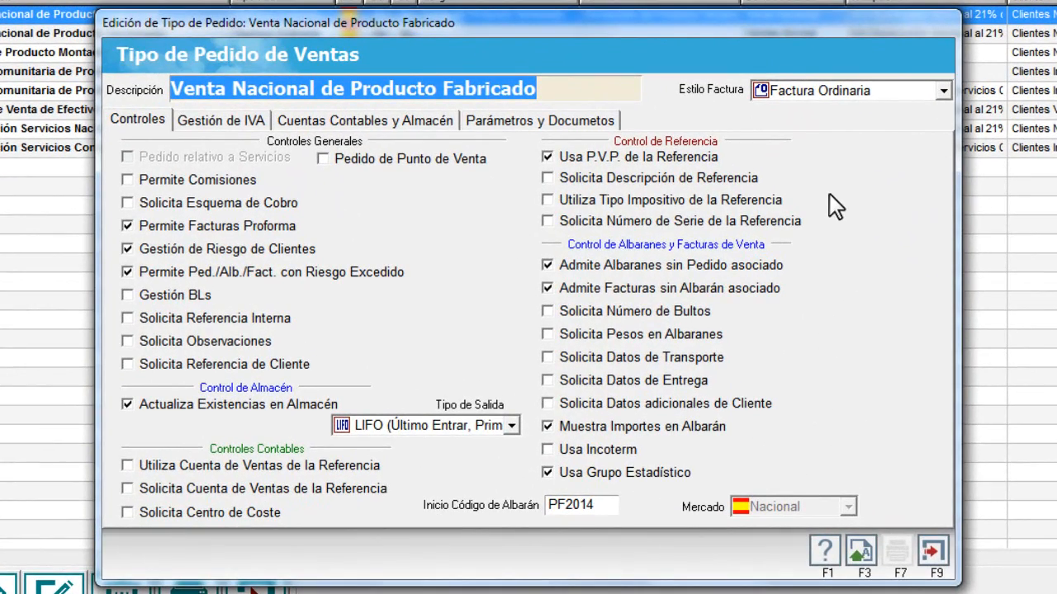
left_click(819, 94)
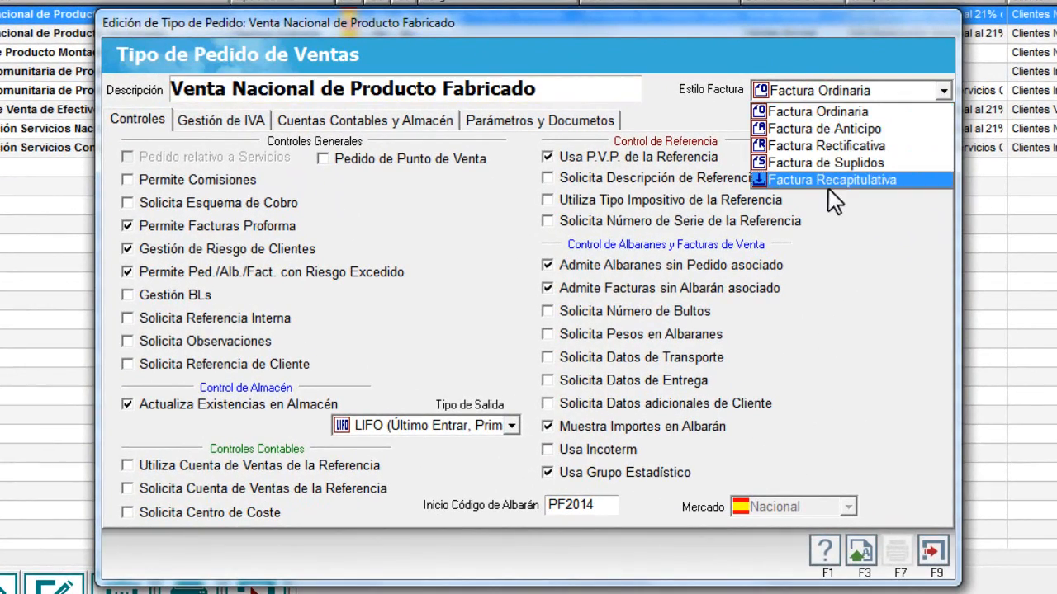
left_click(842, 90)
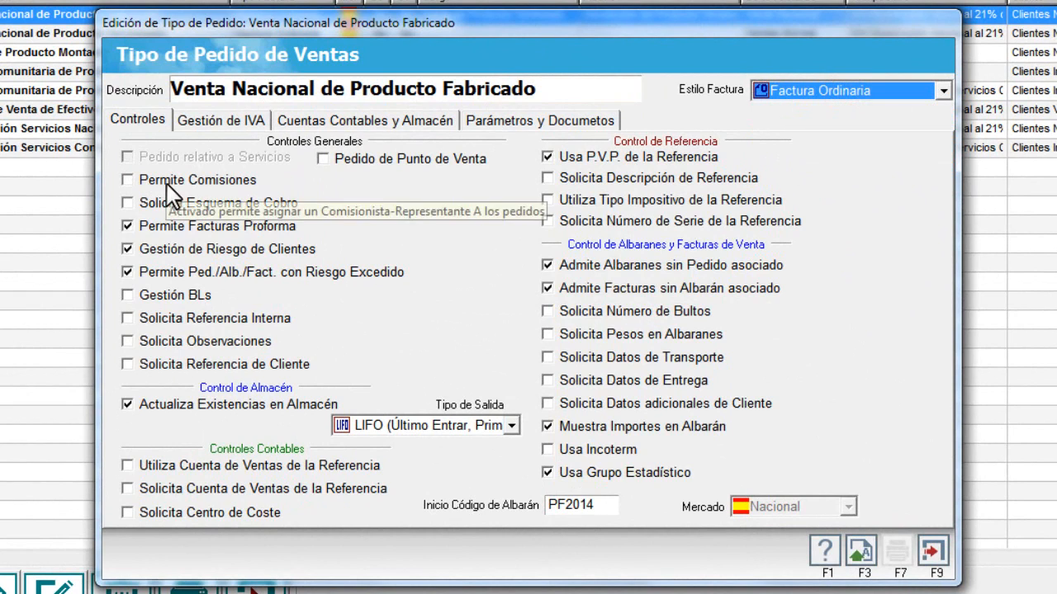
- Try toggling Permite Comisiones, Permite Facturas Proforma and Gestión de Riesgo de Clientes, and close the order type
left_click(234, 181)
left_click(234, 181)
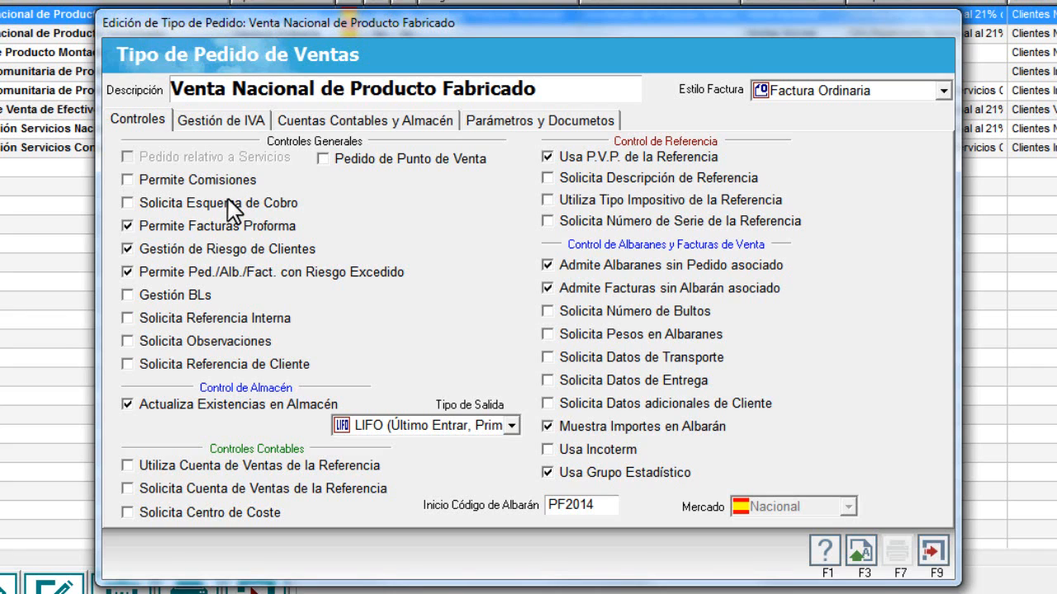
mouse_move(228, 199)
left_click(278, 231)
left_click(278, 231)
left_click(278, 232)
left_click(287, 248)
left_click(287, 249)
left_click(933, 550)
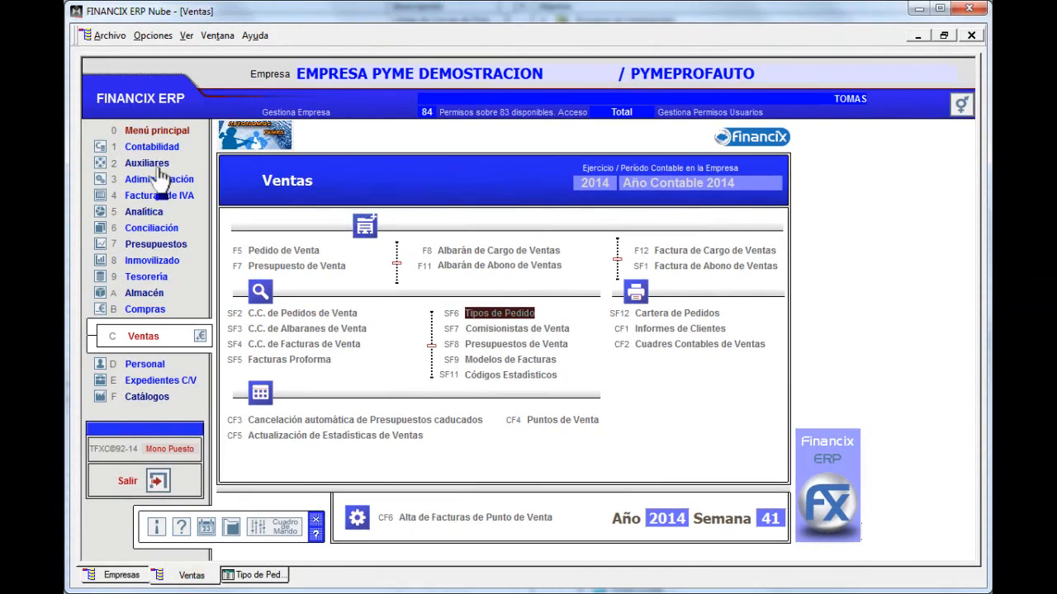
- List all auxiliary entities in the Auxiliares control centre and open the Monstregson Flumbaledo SP customer record
left_click(157, 165)
left_click(326, 313)
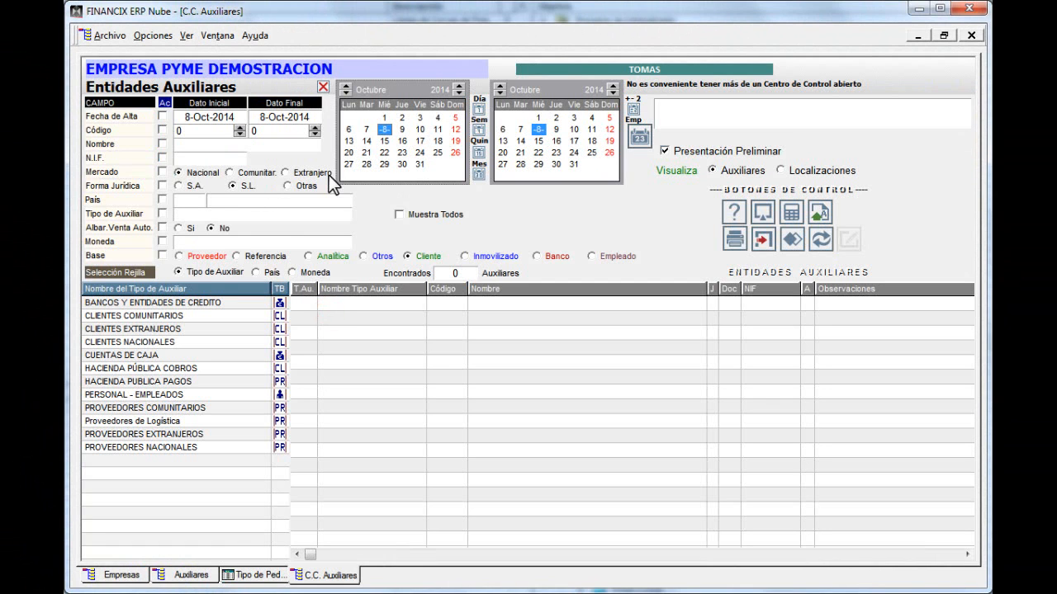
left_click(430, 217)
left_click(763, 212)
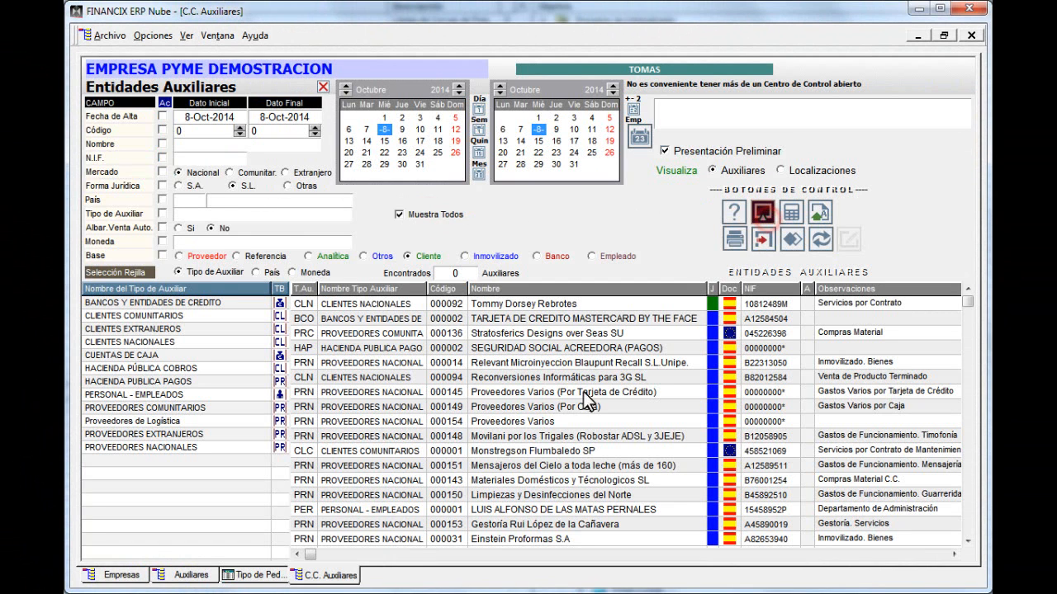
double_click(363, 450)
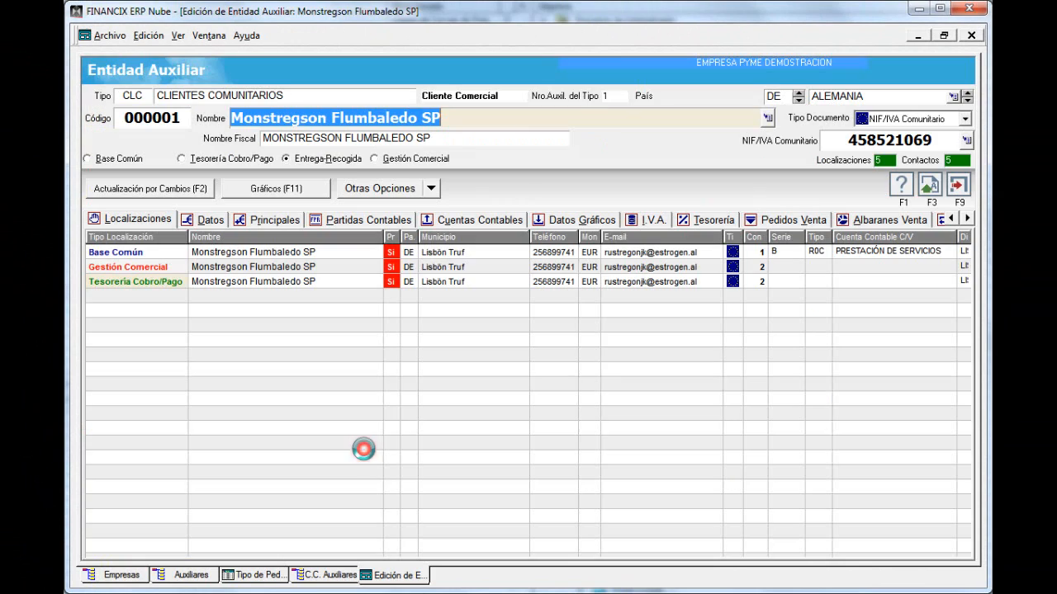
- Examine the treasury and financial data of the customer's Tesorería Cobro/Pago location, and close the location
double_click(138, 285)
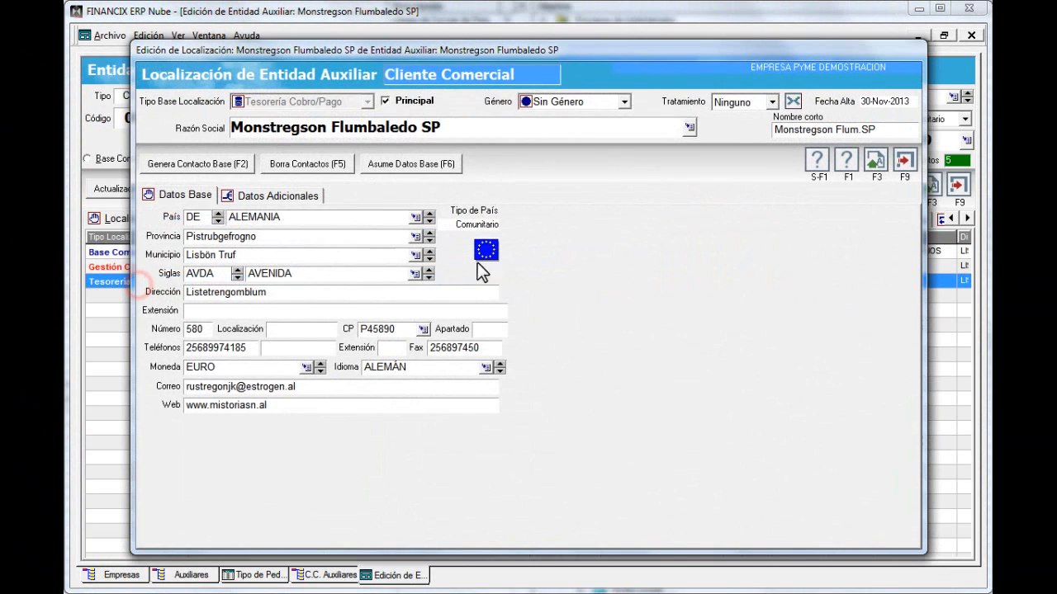
left_click(279, 196)
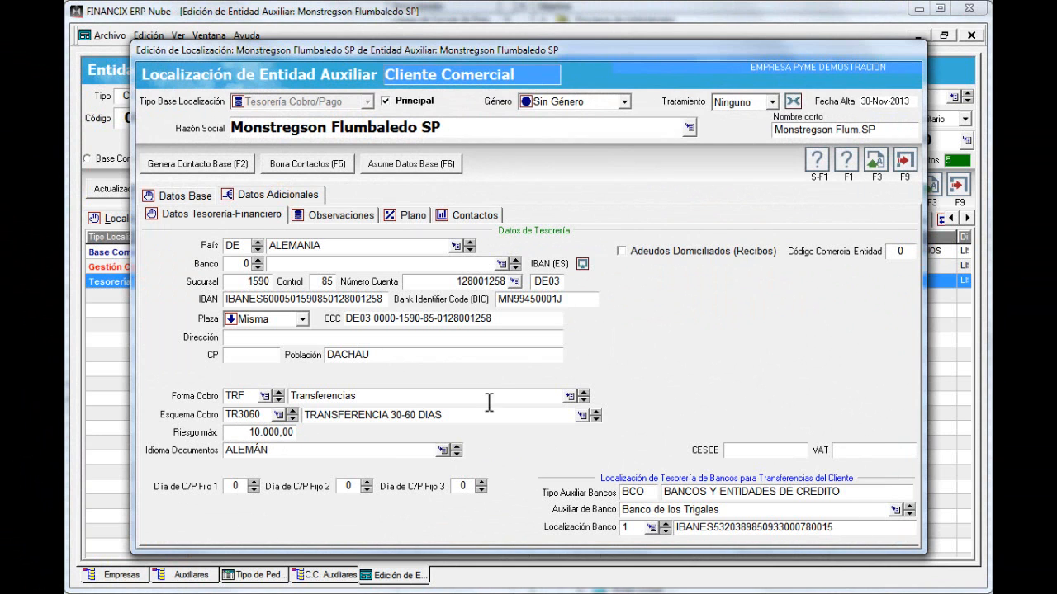
left_click(915, 164)
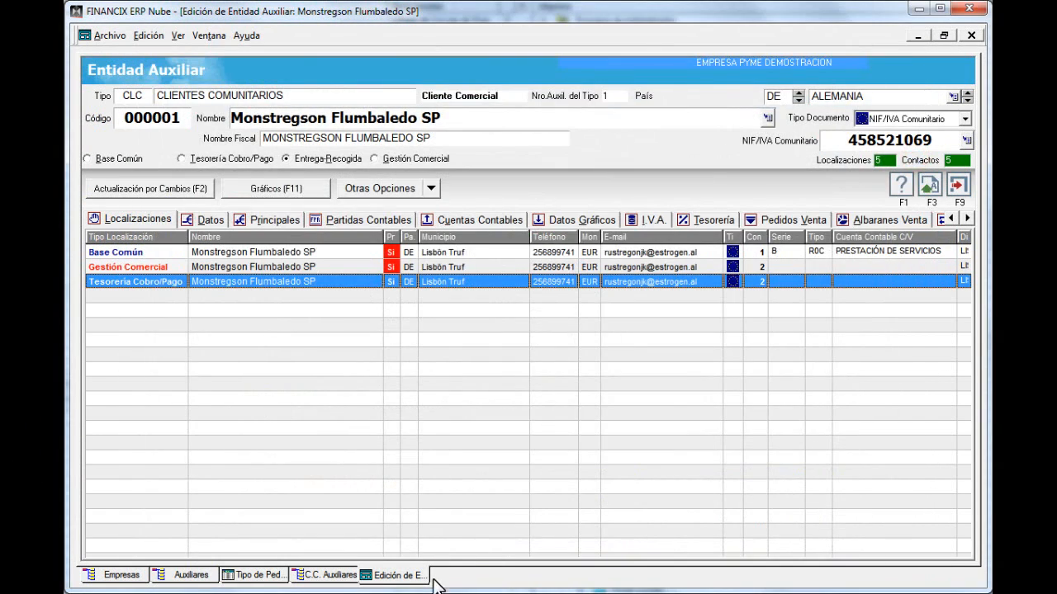
- Reopen "Venta Nacional de Producto Fabricado", keep Permite Ped./Alb./Fact. con Riesgo Excedido enabled and turn on Gestión BLs
left_click(248, 578)
double_click(163, 79)
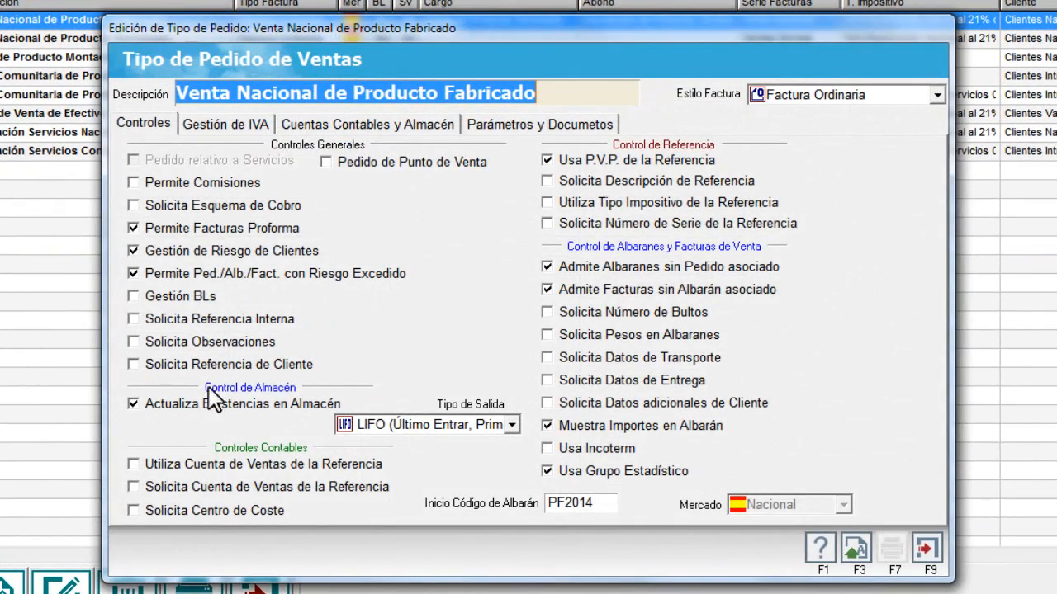
mouse_move(189, 251)
left_click(142, 274)
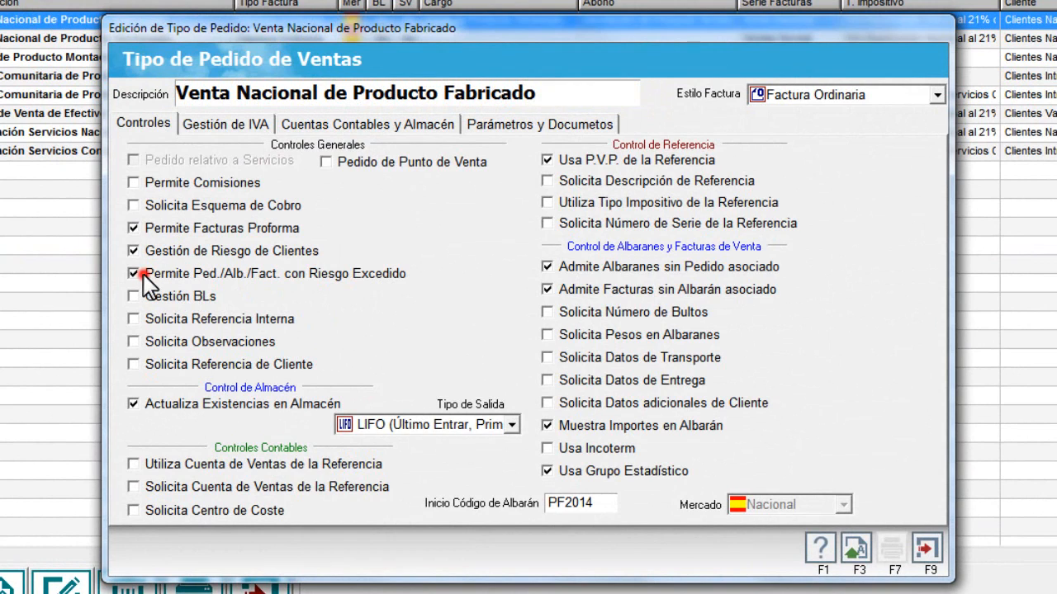
left_click(133, 274)
left_click(211, 273)
left_click(183, 295)
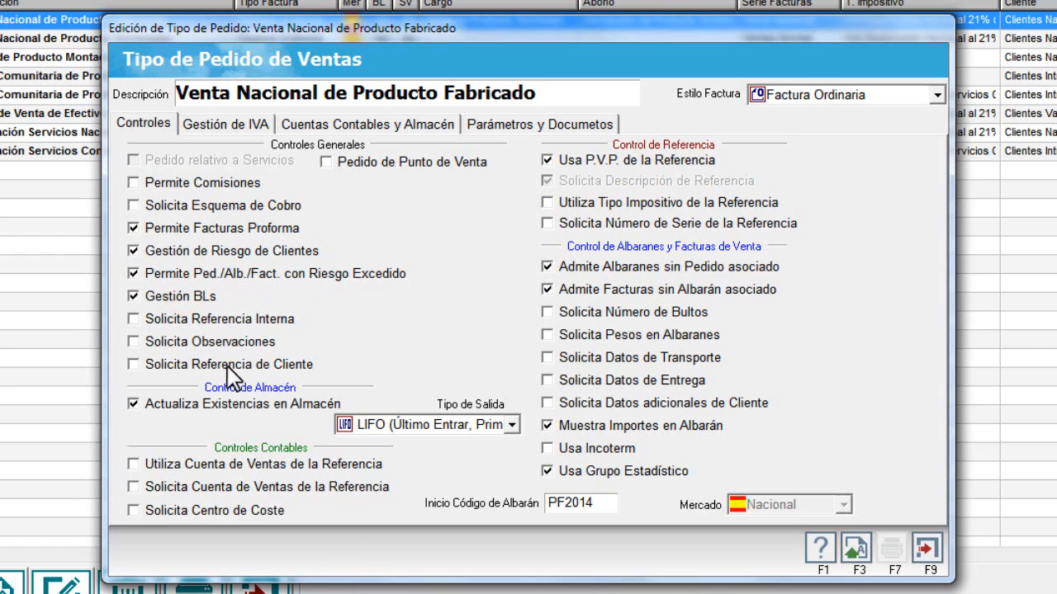
- Turn Solicita Referencia Interna, Solicita Observaciones and Solicita Referencia de Cliente on and off again
left_click(194, 320)
left_click(190, 342)
left_click(187, 364)
left_click(191, 321)
left_click(187, 340)
left_click(188, 364)
- Turn Actualiza Existencias en Almacén off and back on, keeping LIFO as the Tipo de Salida
left_click(227, 404)
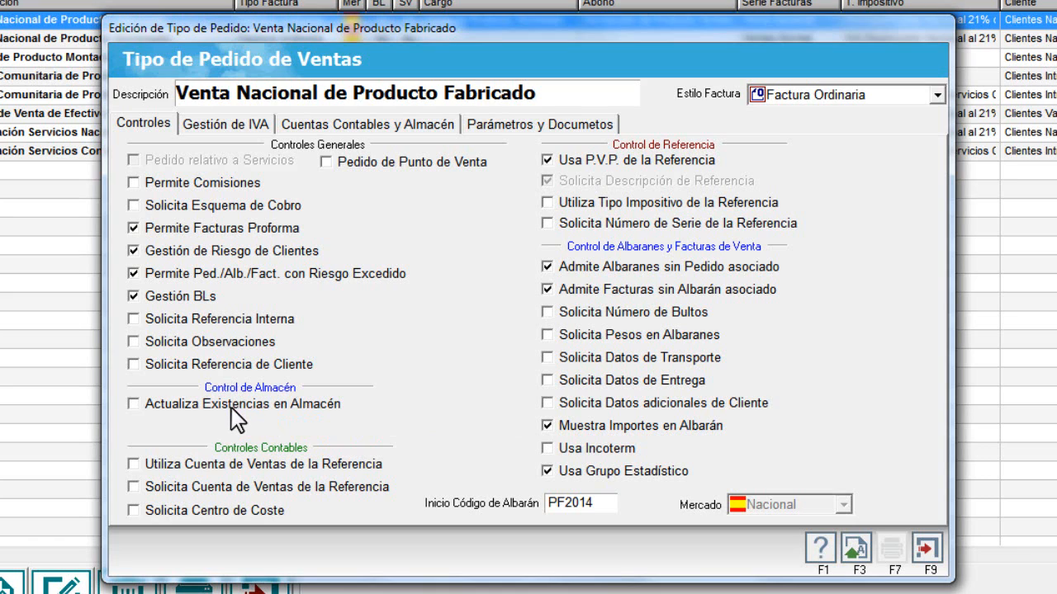
left_click(215, 403)
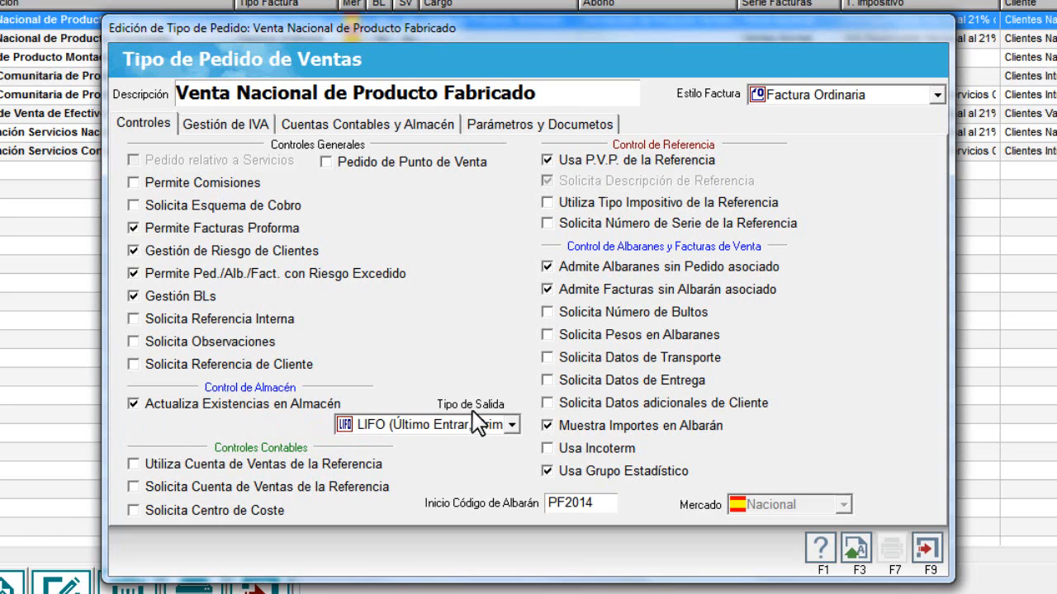
left_click(509, 425)
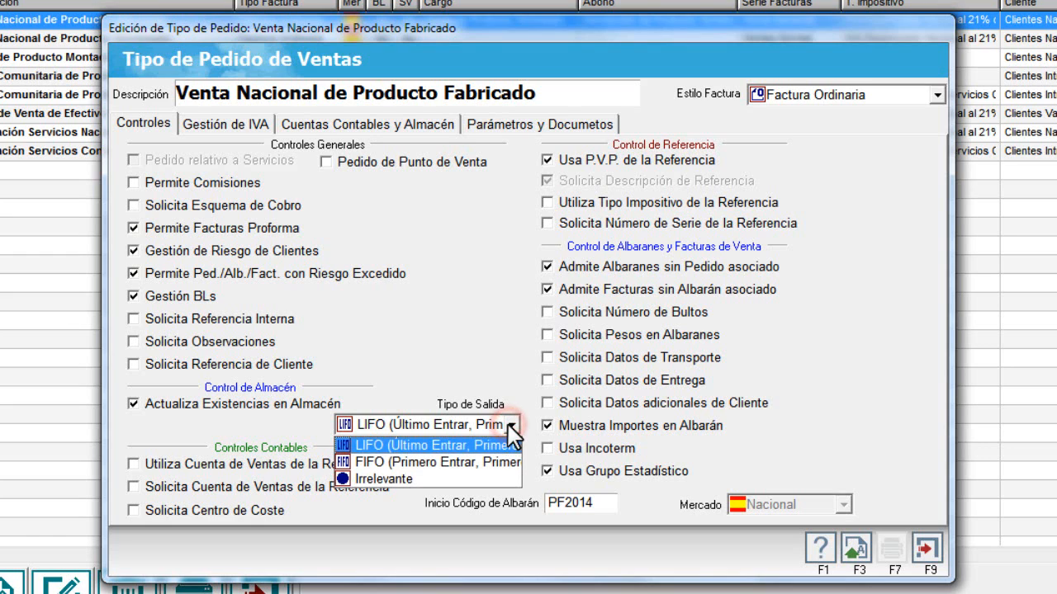
left_click(431, 445)
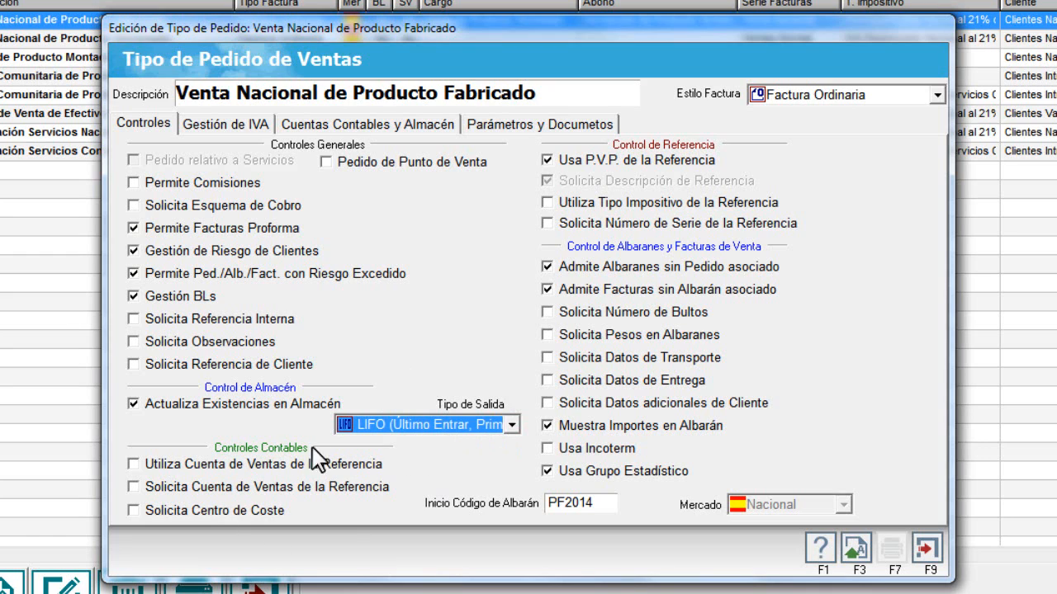
- Check what Utiliza Cuenta de Ventas de la Referencia does against the order type's linked ledger accounts, and return to the controls
mouse_move(241, 464)
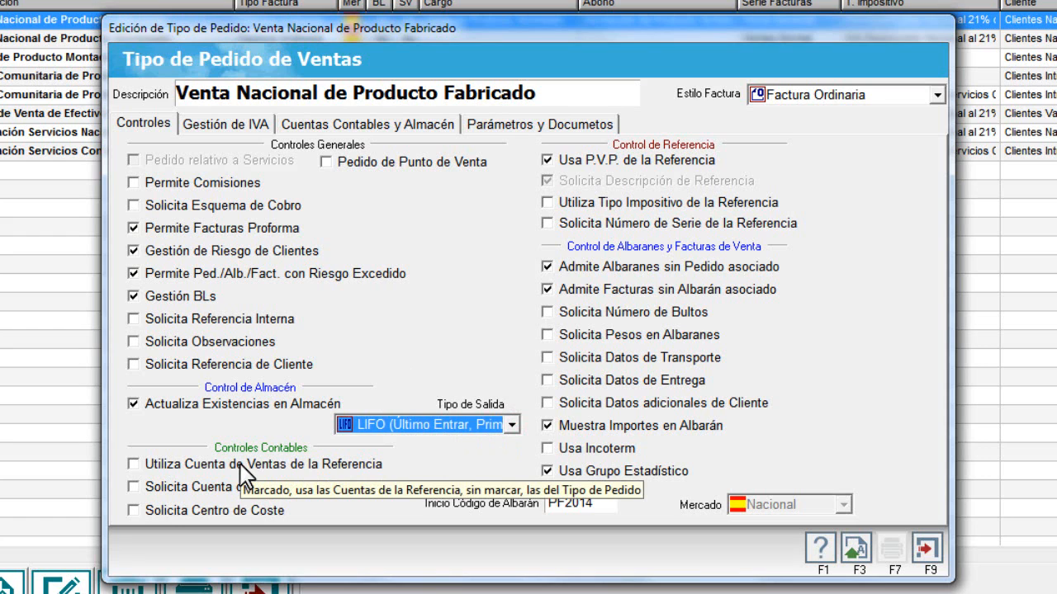
left_click(326, 124)
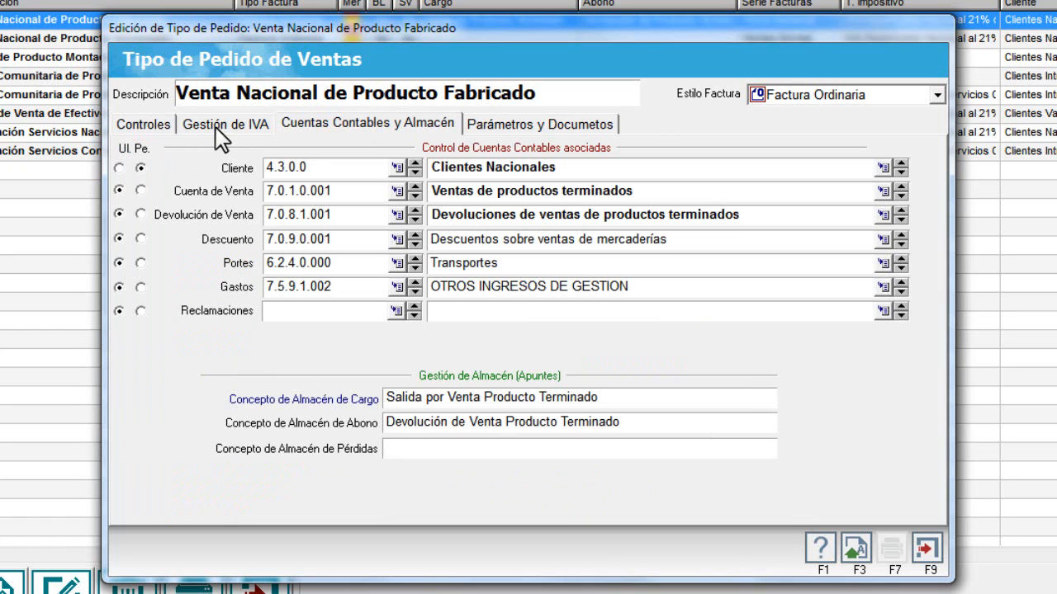
left_click(163, 124)
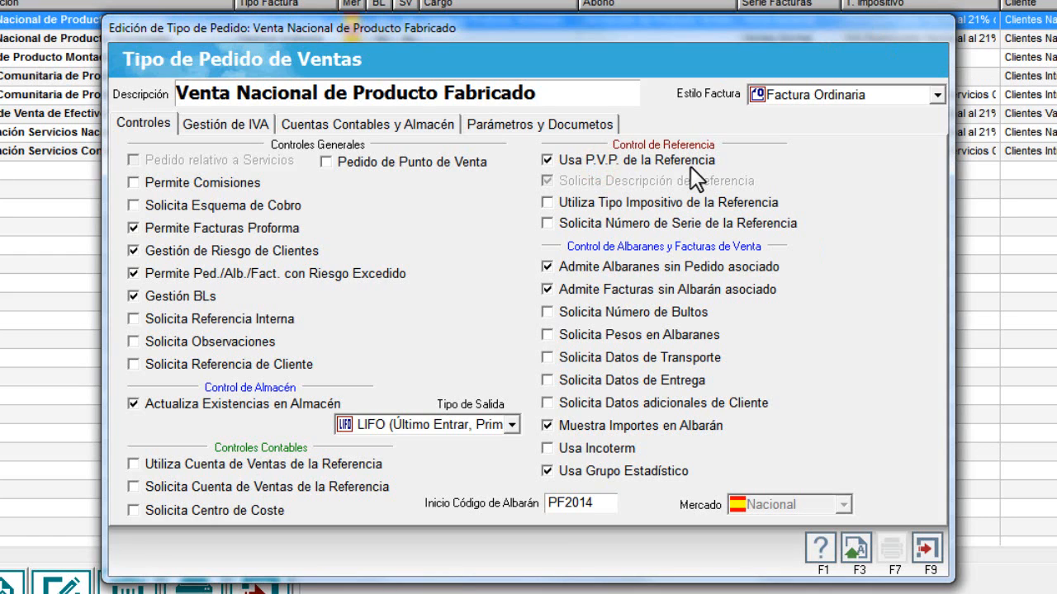
- Toggle Usa P.V.P. de la Referencia, Gestión BLs and Solicita Descripción de Referencia, restoring each to its original setting
left_click(629, 163)
left_click(629, 163)
left_click(605, 180)
left_click(169, 293)
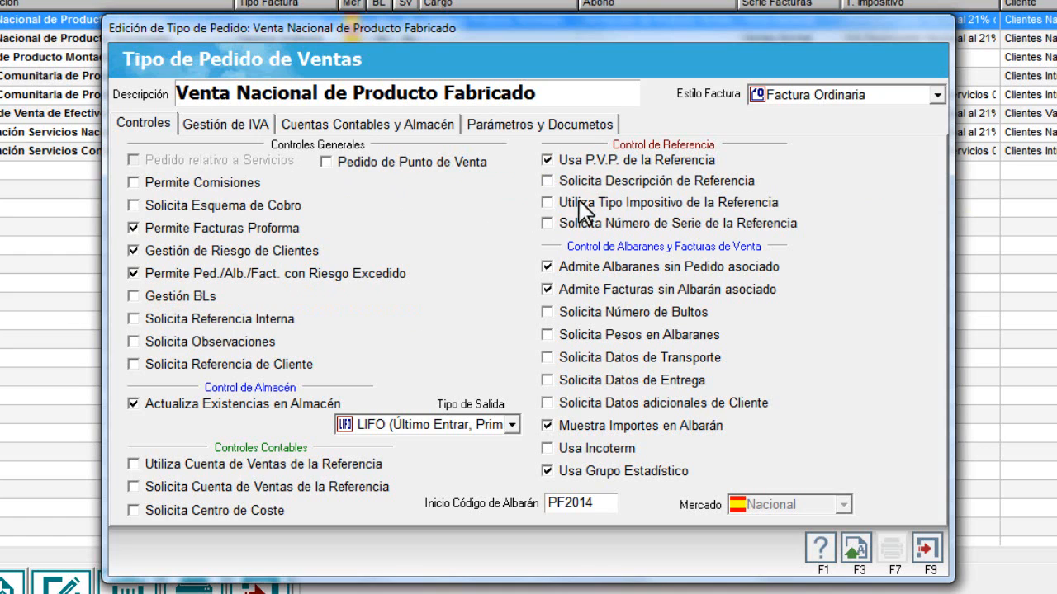
left_click(625, 182)
left_click(625, 183)
left_click(153, 297)
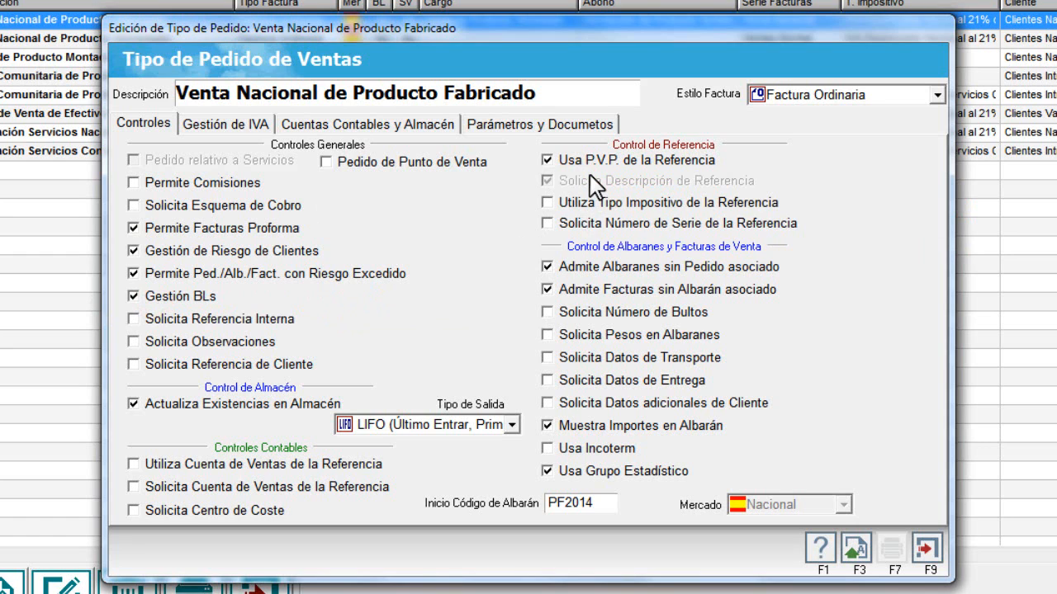
- Enable Solicita Pesos en Albaranes, Solicita Datos de Transporte, Solicita Datos de Entrega and Solicita Datos adicionales de Cliente
left_click(261, 122)
left_click(162, 128)
left_click(630, 312)
left_click(630, 312)
left_click(630, 332)
left_click(630, 355)
left_click(616, 382)
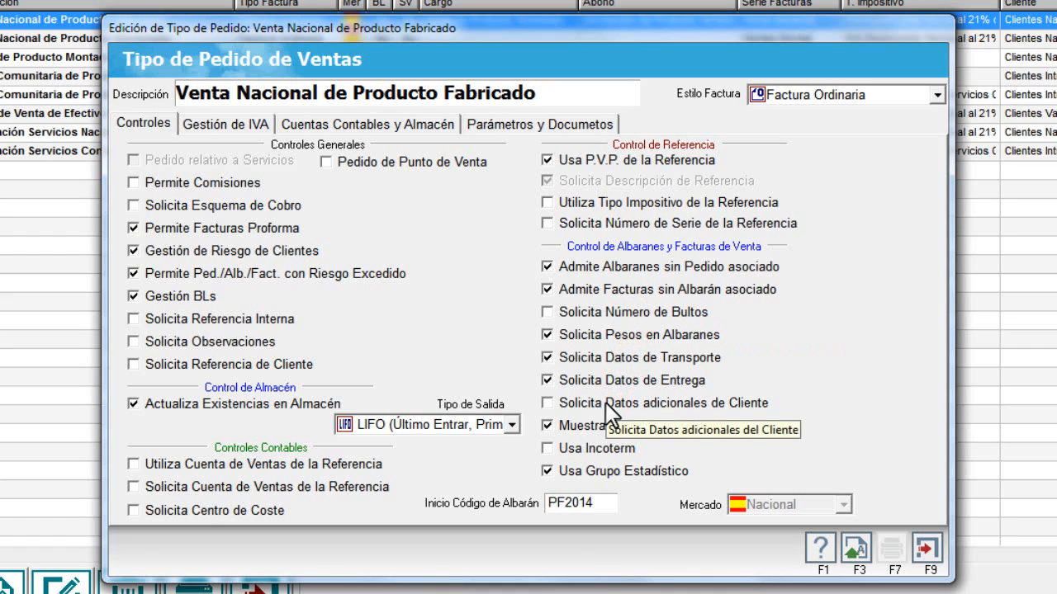
left_click(605, 403)
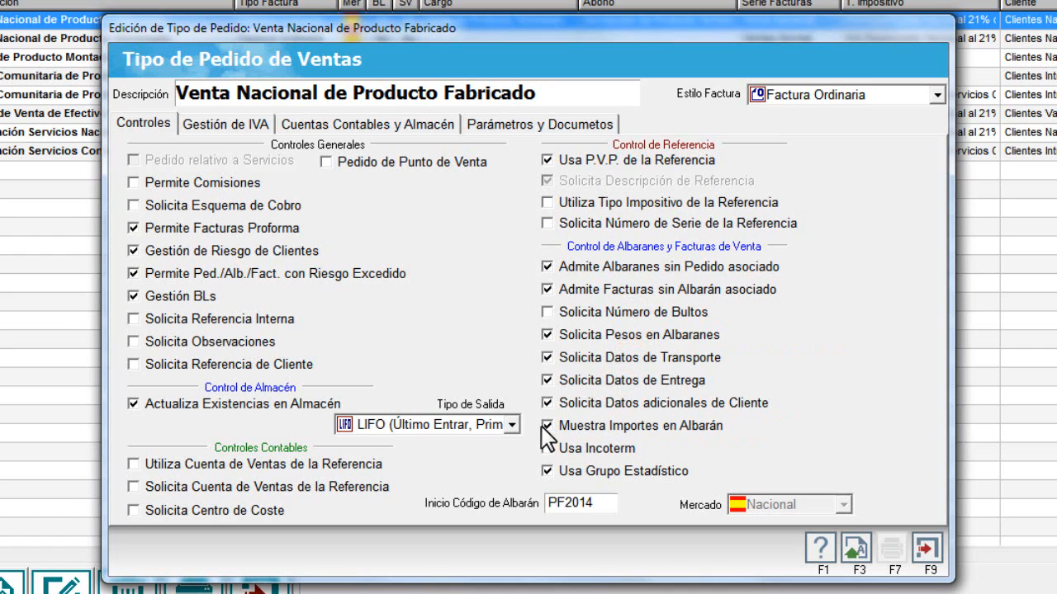
- Turn off Muestra Importes en Albarán and turn on Usa Incoterm, leaving Usa Grupo Estadístico enabled
left_click(614, 426)
left_click(614, 426)
left_click(614, 426)
left_click(615, 426)
left_click(615, 426)
left_click(558, 448)
left_click(584, 474)
left_click(585, 472)
- Examine the order type's VAT settings, including the invoice series and the Serie de Abonos Repercutido
left_click(252, 125)
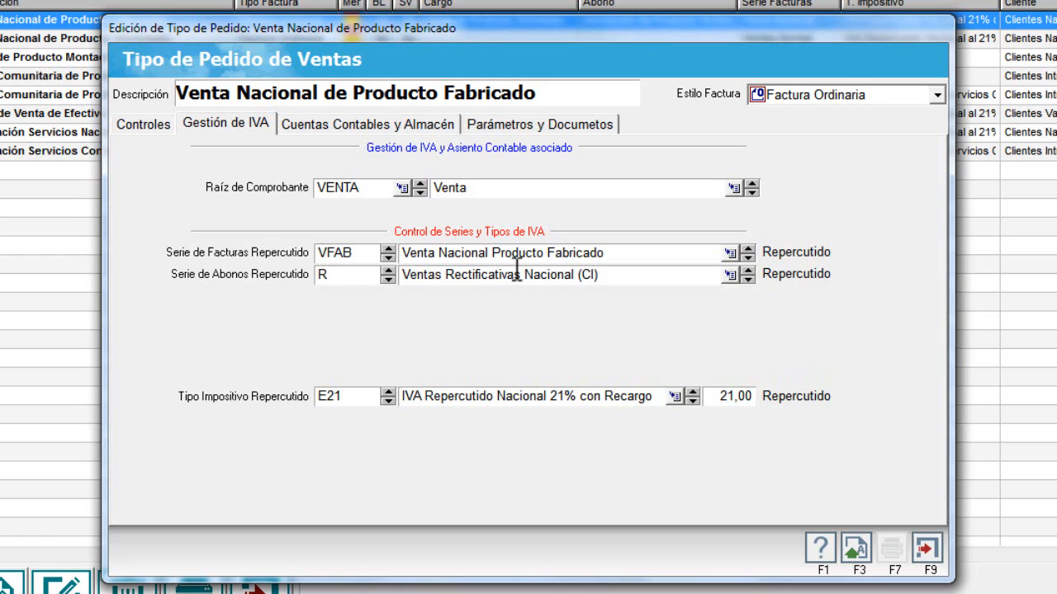
left_click(616, 278)
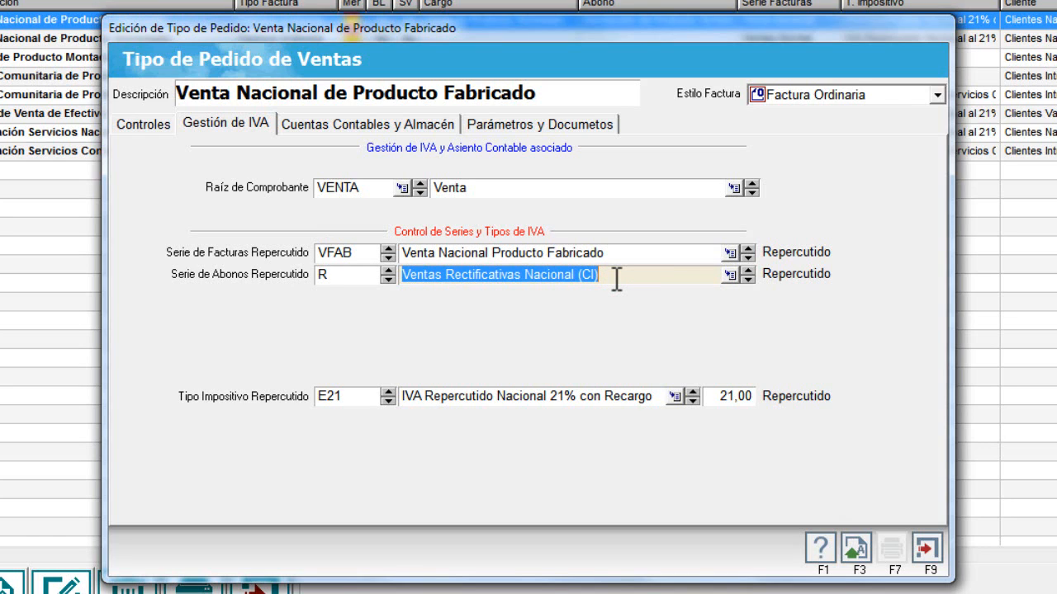
left_click(615, 279)
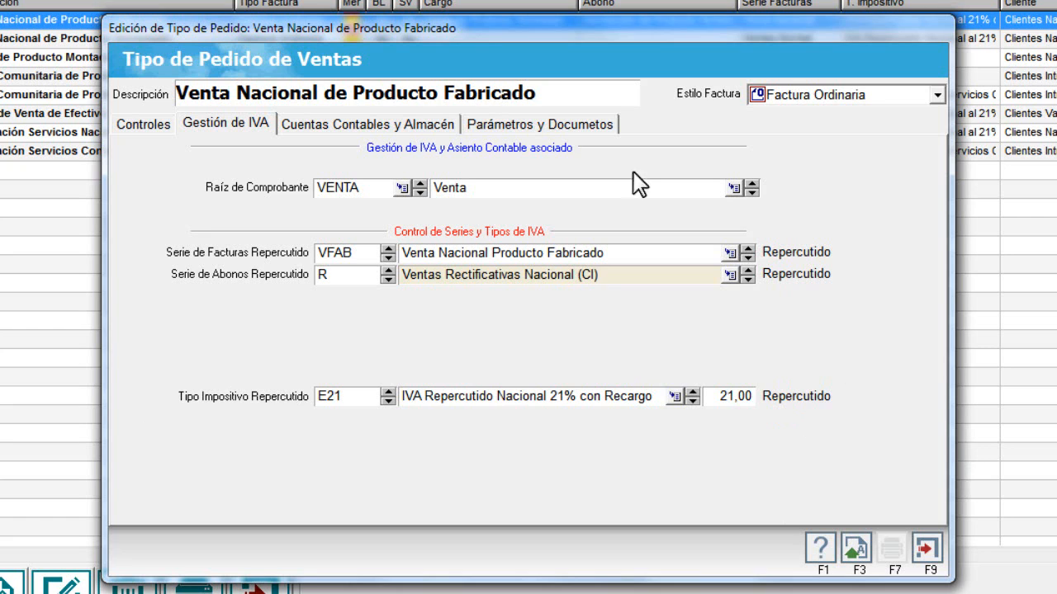
- Try account 4.3.0.4 as the linked Cliente account, restore 4.3.0.0, and return to the order type's controls
left_click(371, 123)
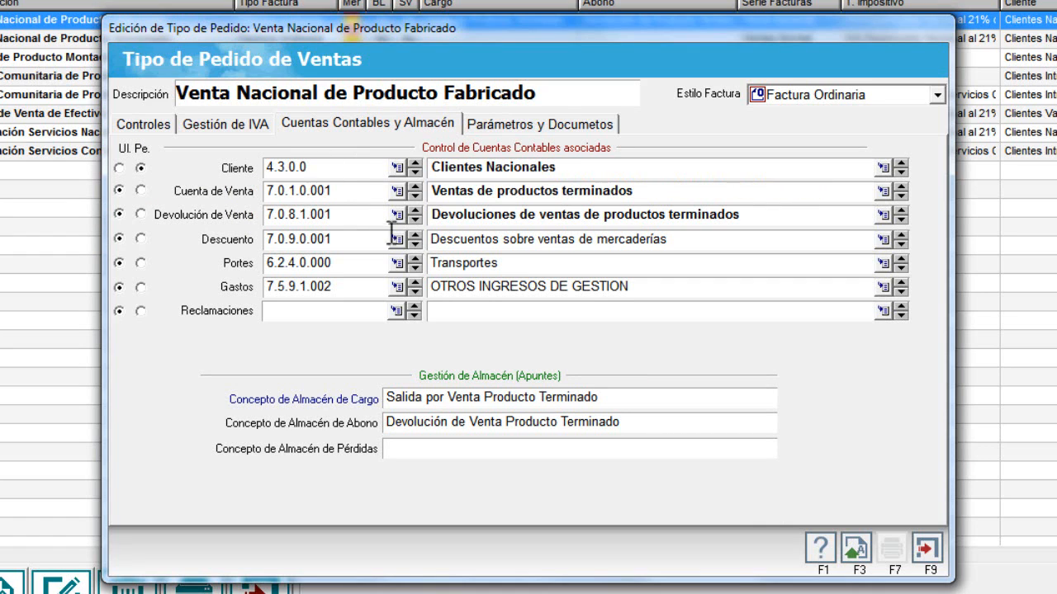
left_click(165, 127)
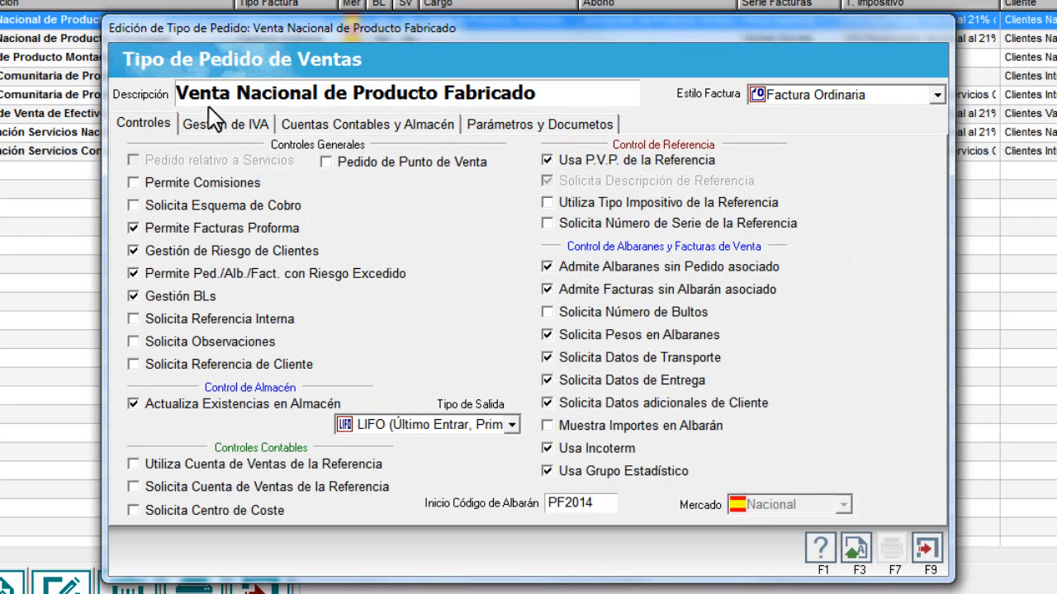
left_click(301, 124)
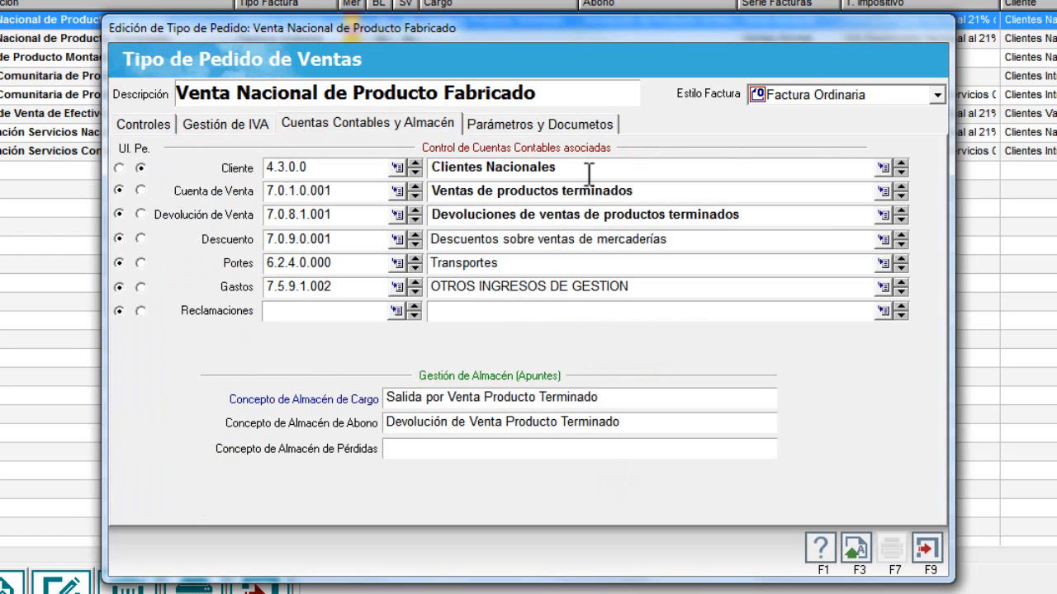
left_click(415, 163)
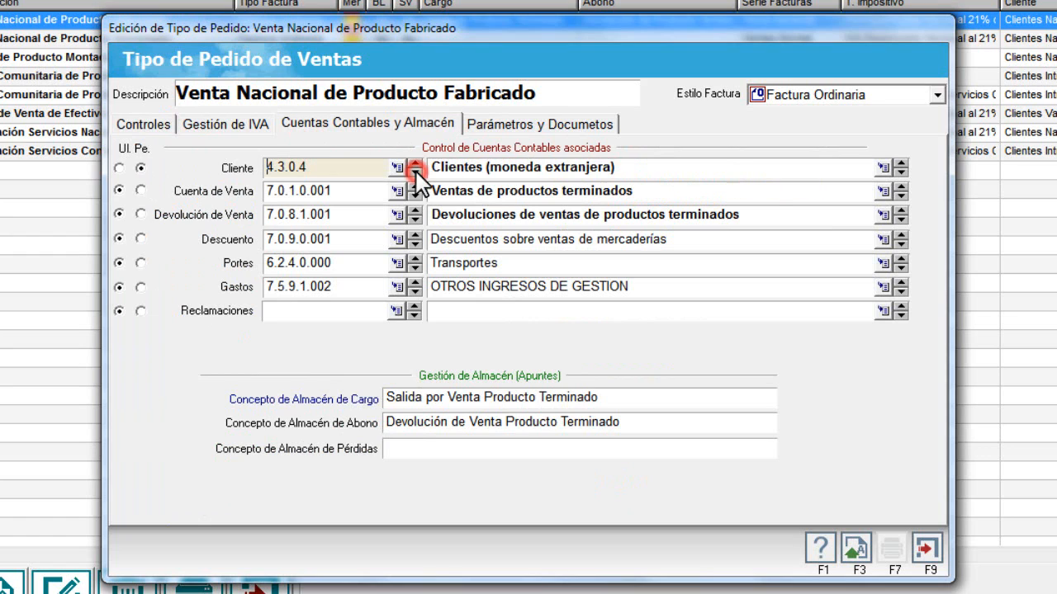
left_click(414, 171)
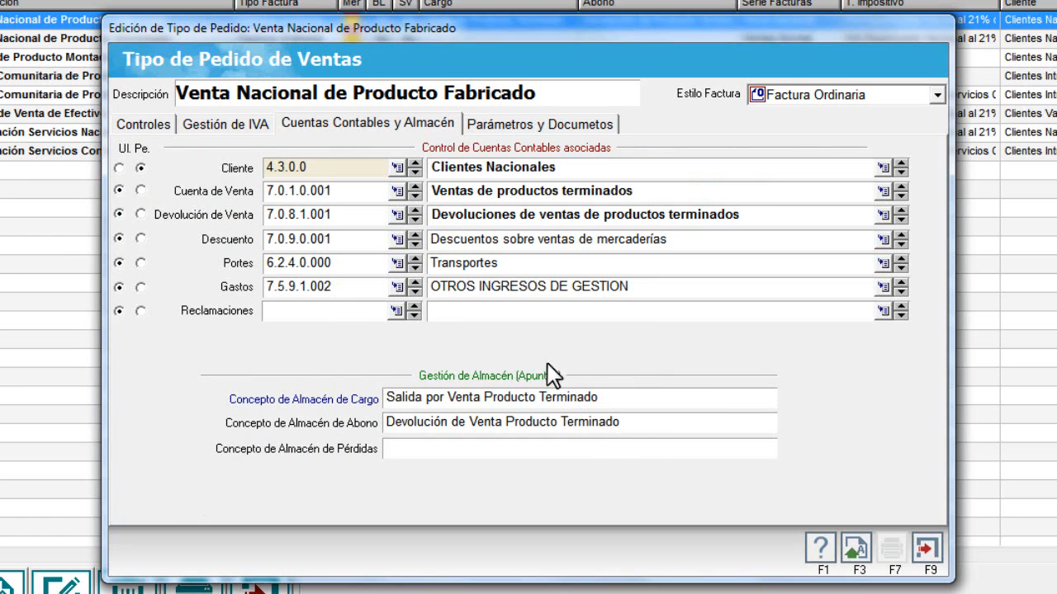
left_click(162, 127)
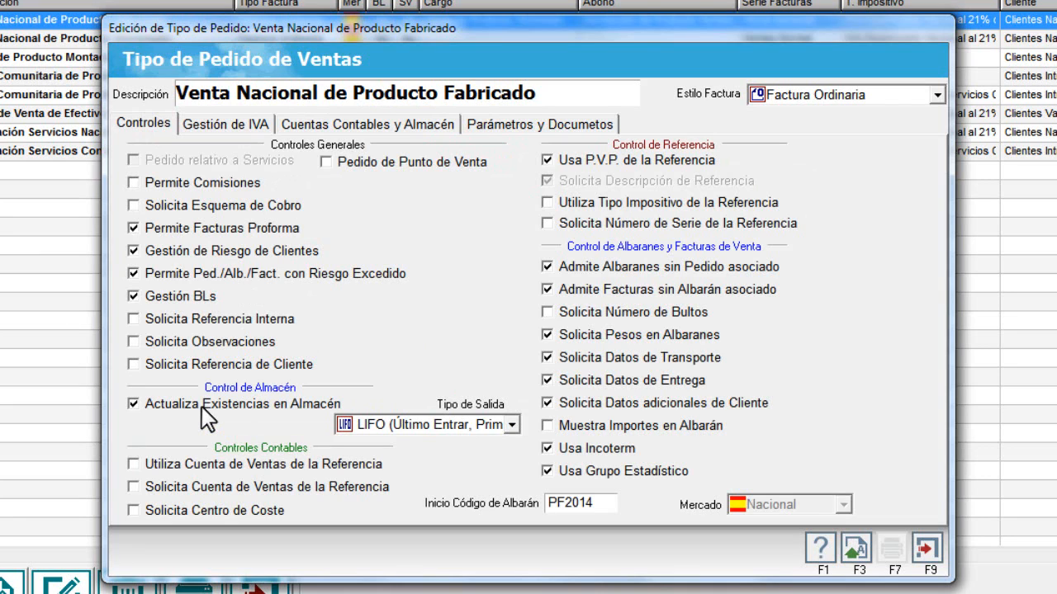
- Examine the order type's warehouse concepts for Cargo, Abono and Pérdidas, and its warehouse movement parameters
left_click(328, 126)
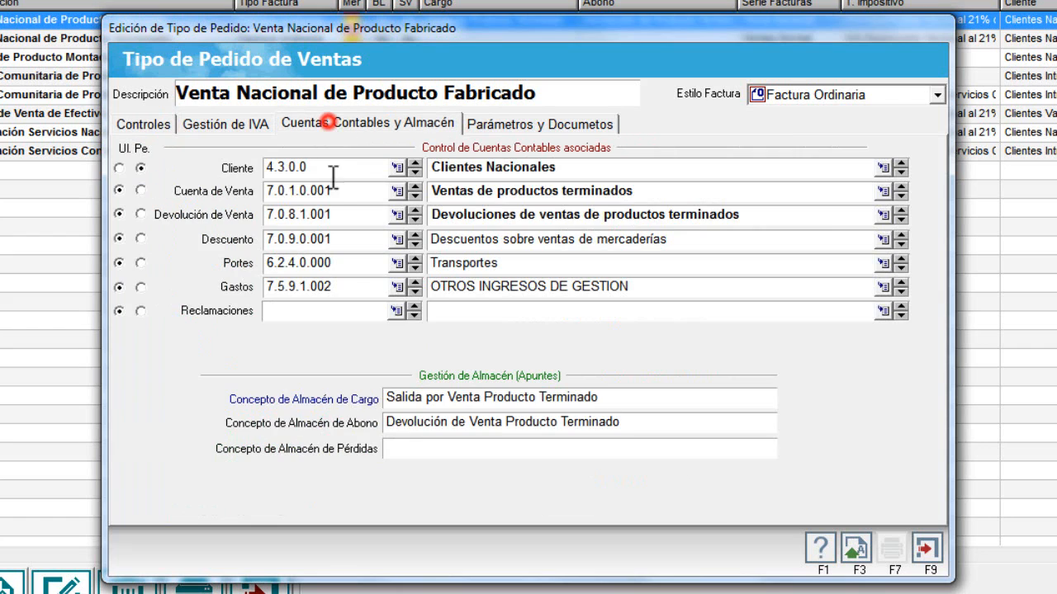
left_click(626, 397)
left_click(627, 423)
left_click(602, 448)
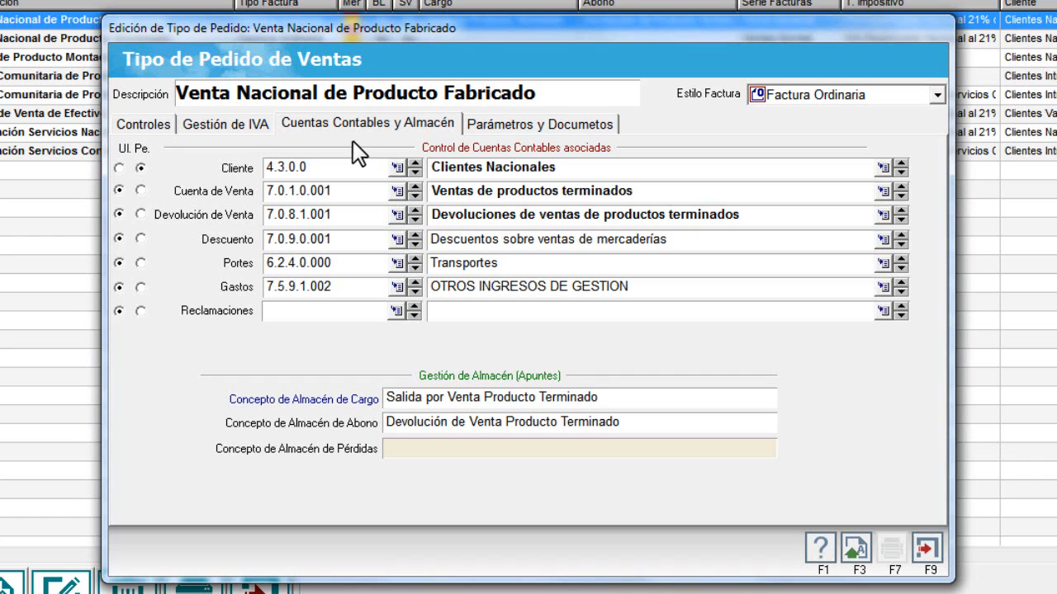
left_click(519, 125)
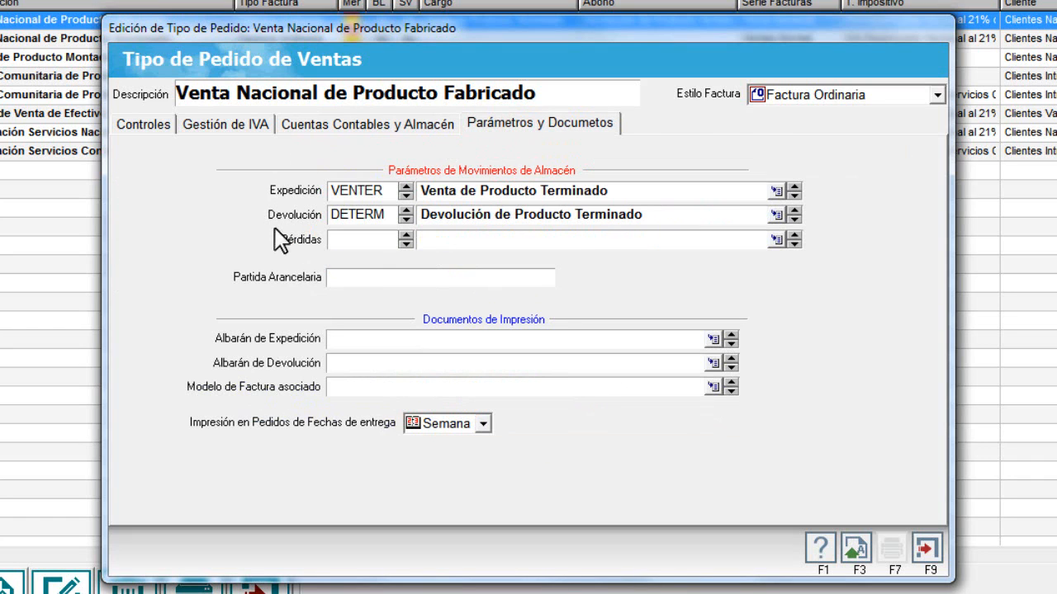
- Turn Actualiza Existencias en Almacén off and back on in the order type's controls
left_click(136, 117)
left_click(277, 404)
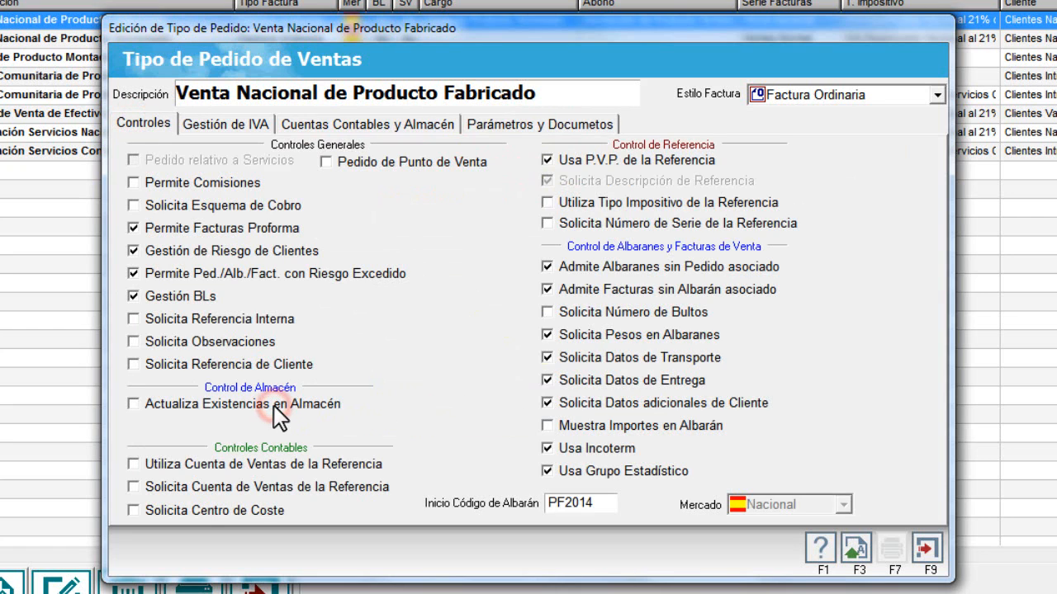
left_click(275, 405)
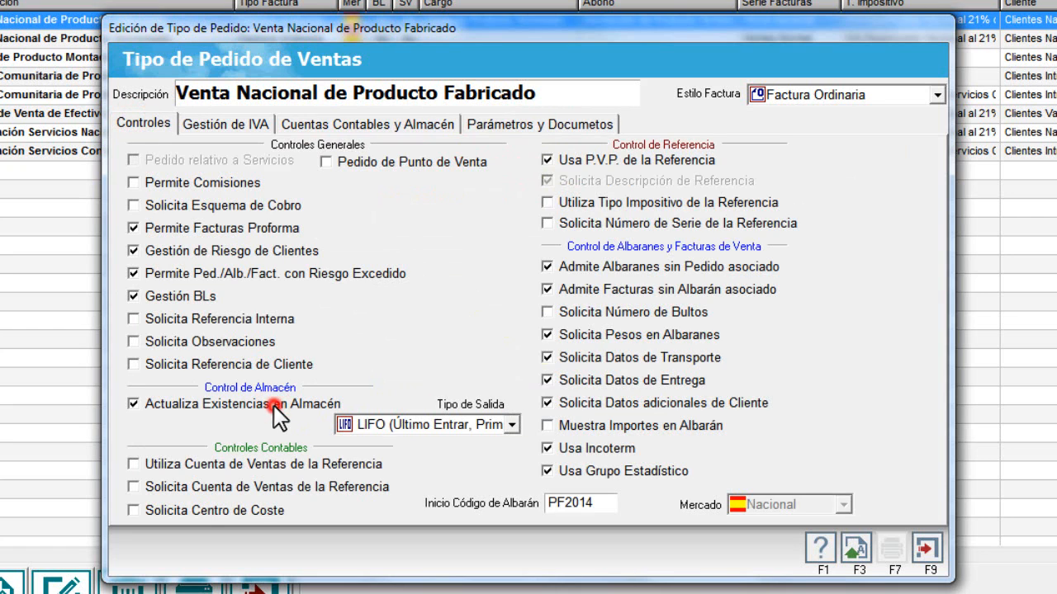
- Review the available warehouse movement parameters for Expedición without choosing another one, and check the Partida Arancelaria field
left_click(539, 124)
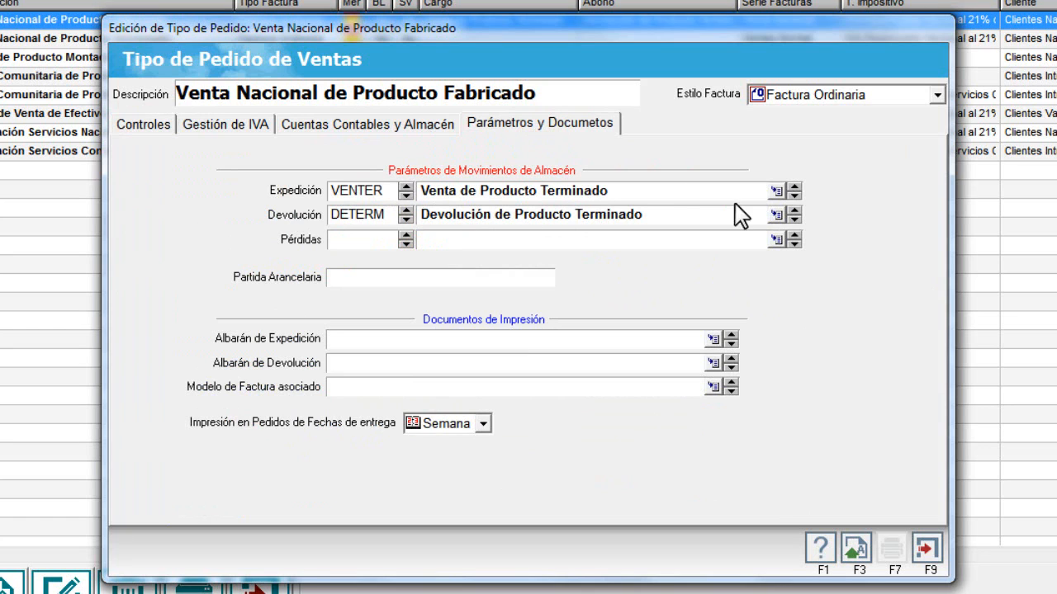
left_click(774, 191)
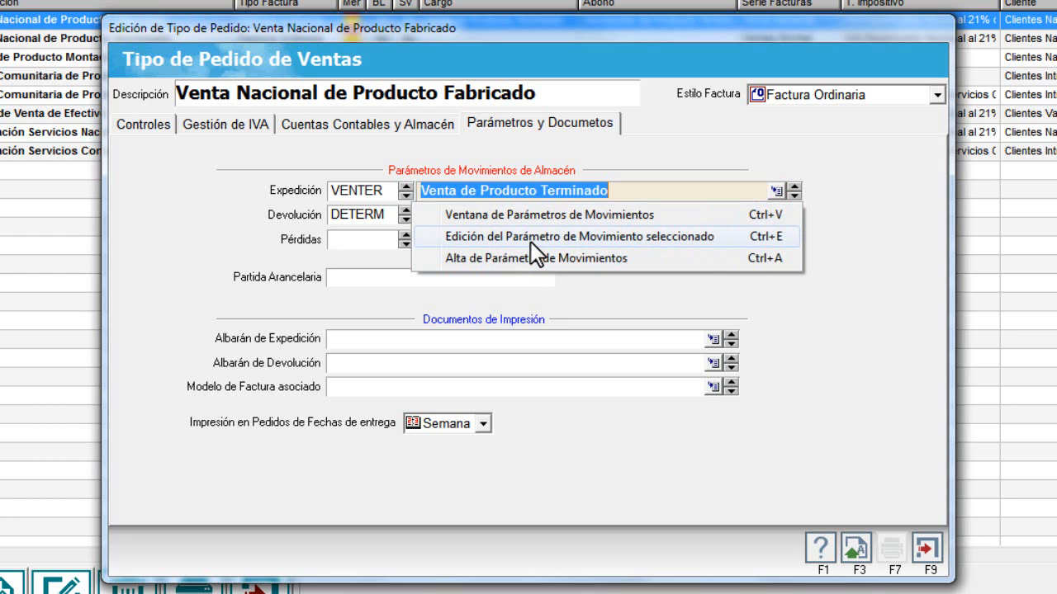
left_click(532, 213)
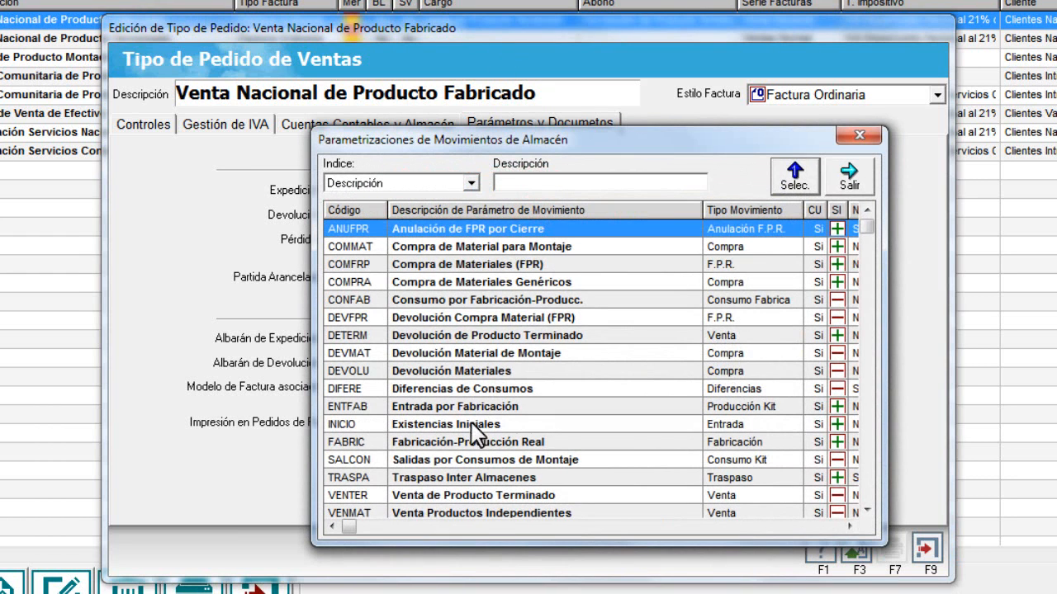
scroll(875, 272, "down", 1)
scroll(876, 430, "up", 1)
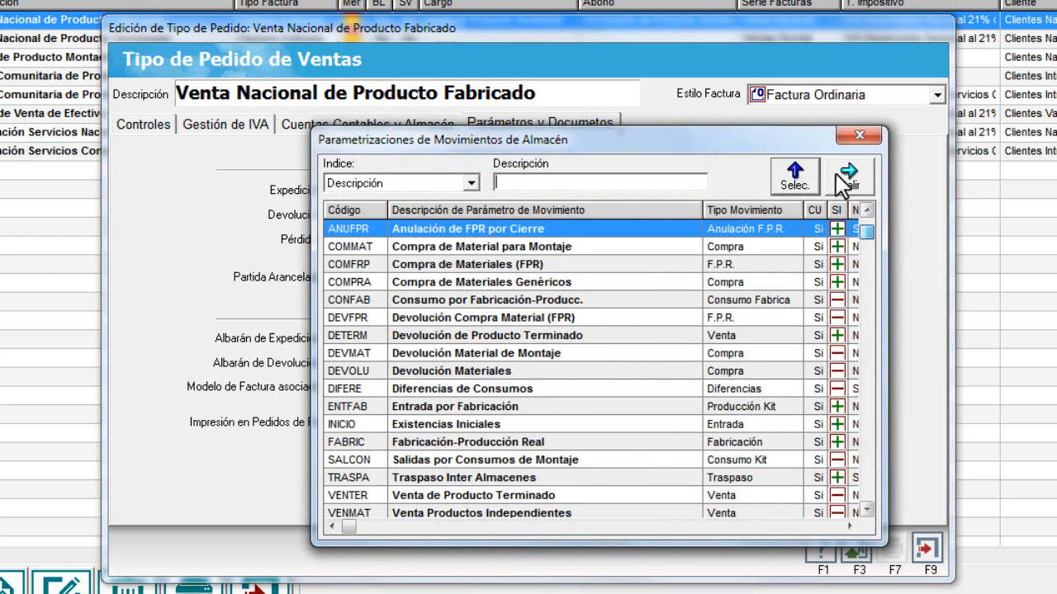
left_click(850, 175)
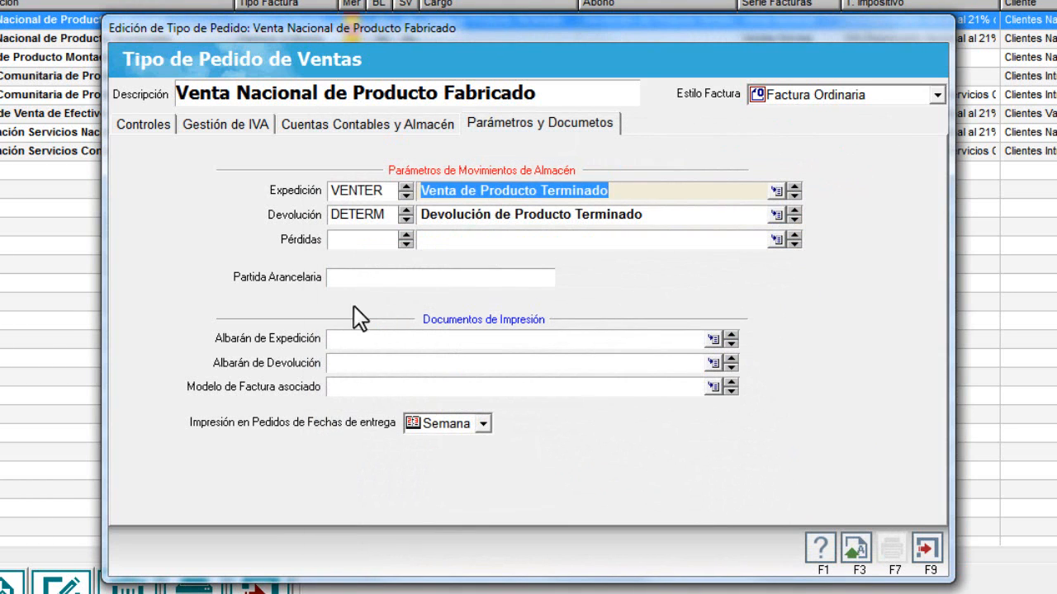
left_click(393, 279)
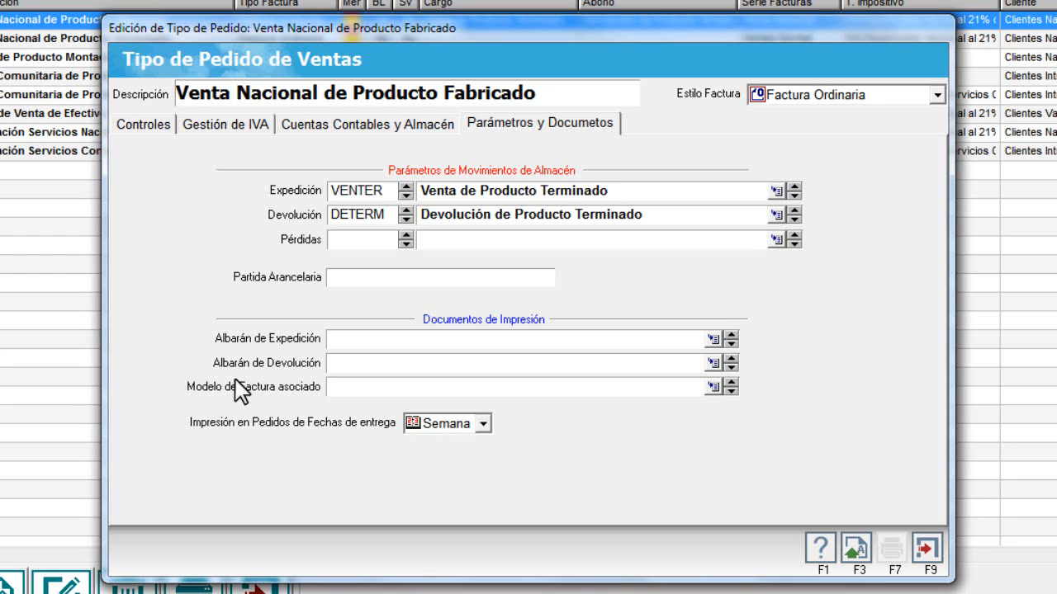
- Set the Modelo de Factura asociado to Factura Normal de Ventas (Apaisada)
left_click(711, 388)
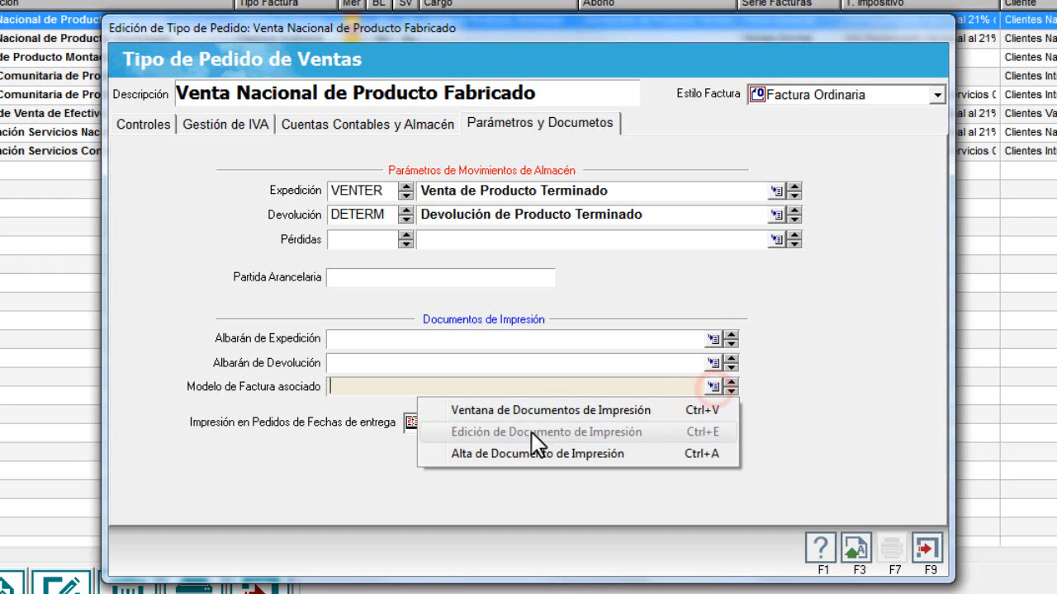
left_click(515, 409)
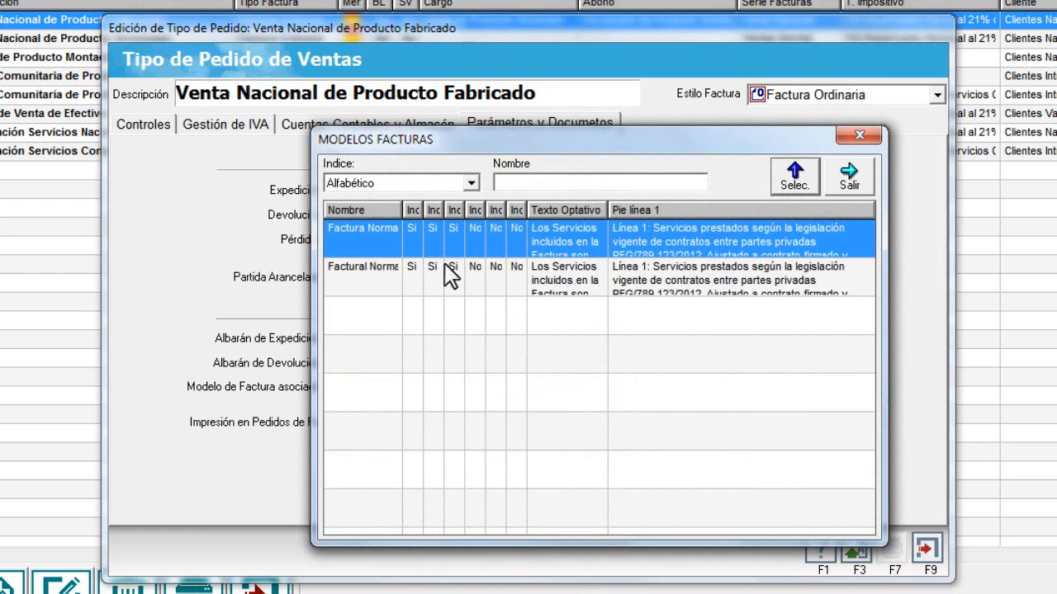
left_click(645, 240)
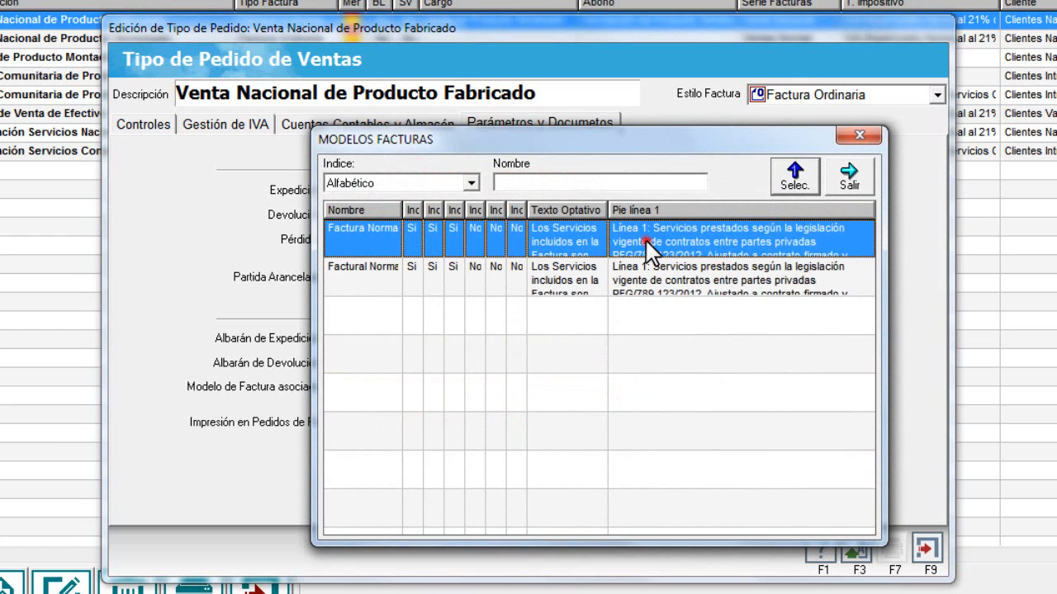
double_click(645, 241)
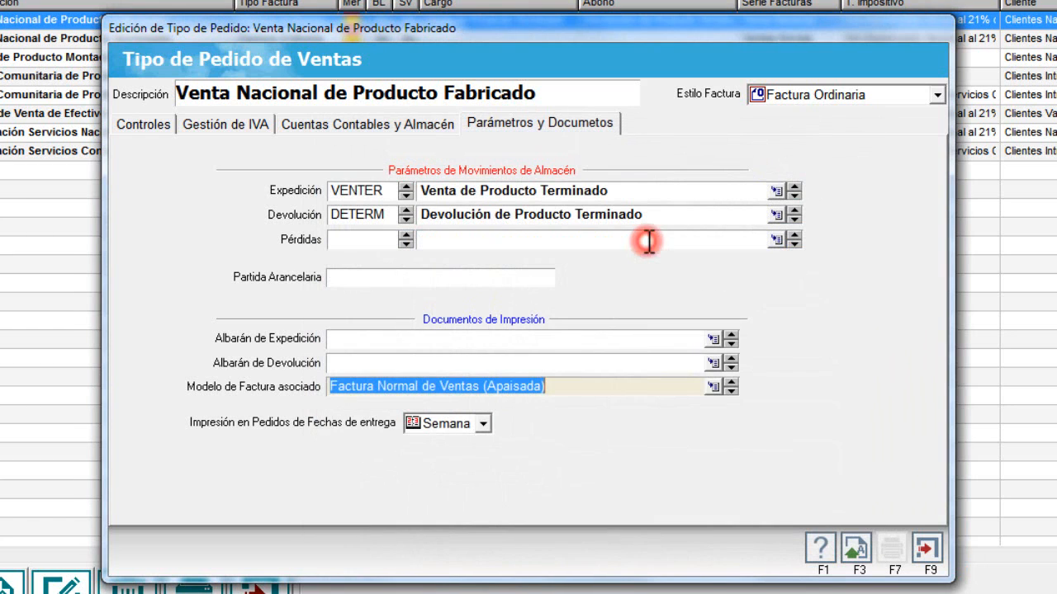
left_click(731, 391)
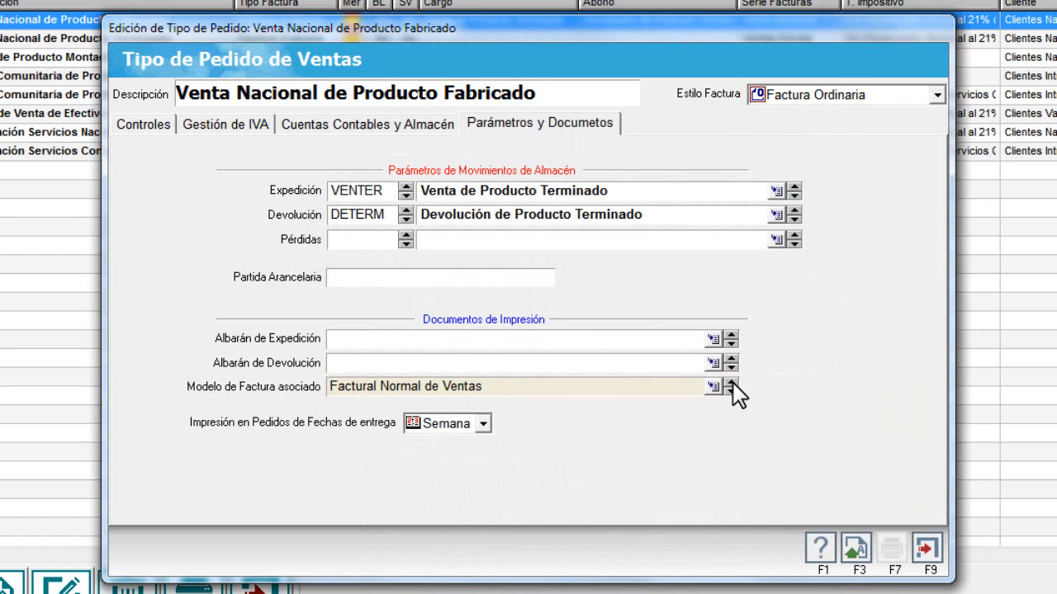
left_click(731, 383)
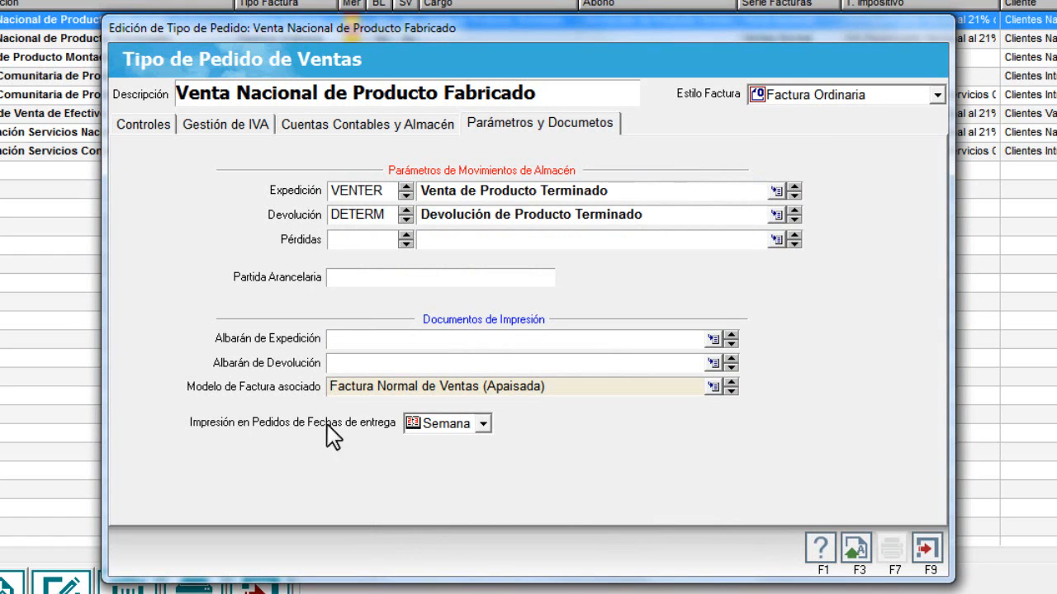
- View the options for printing delivery dates in orders, keep Semana, and close the order type and its list
left_click(484, 422)
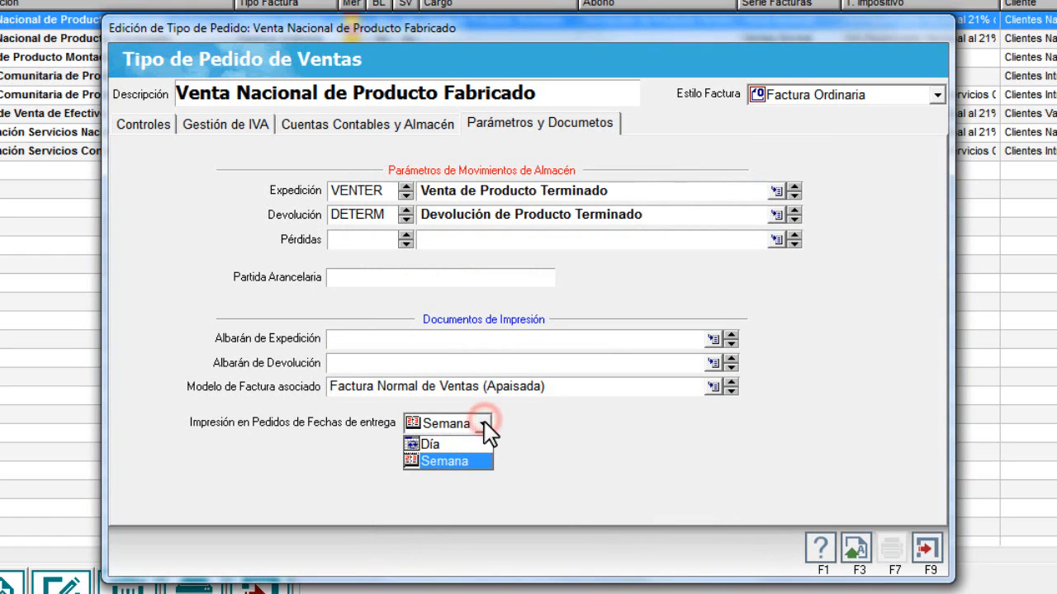
left_click(483, 422)
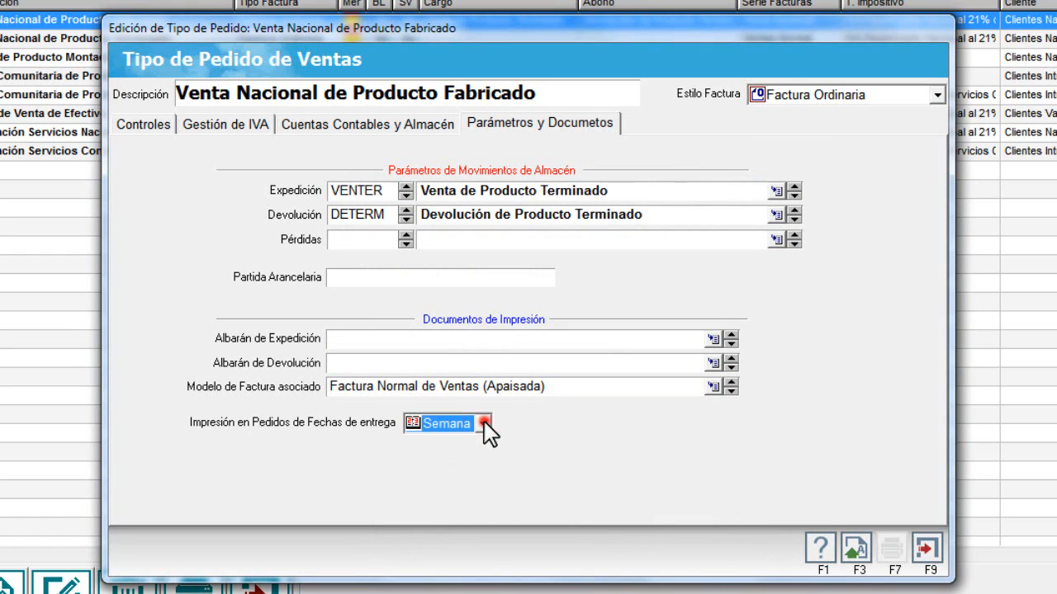
left_click(909, 546)
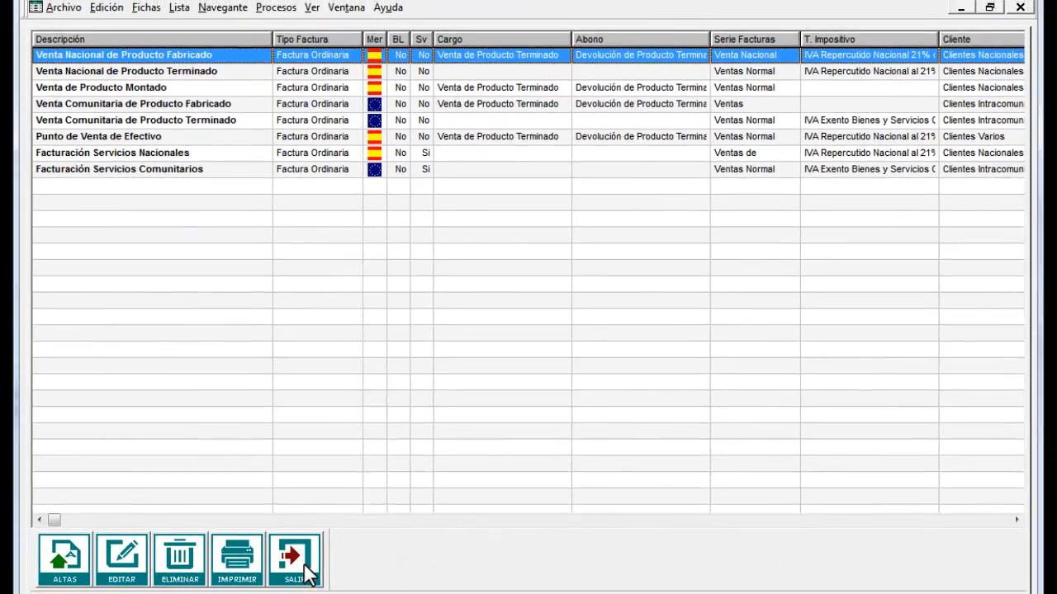
left_click(296, 562)
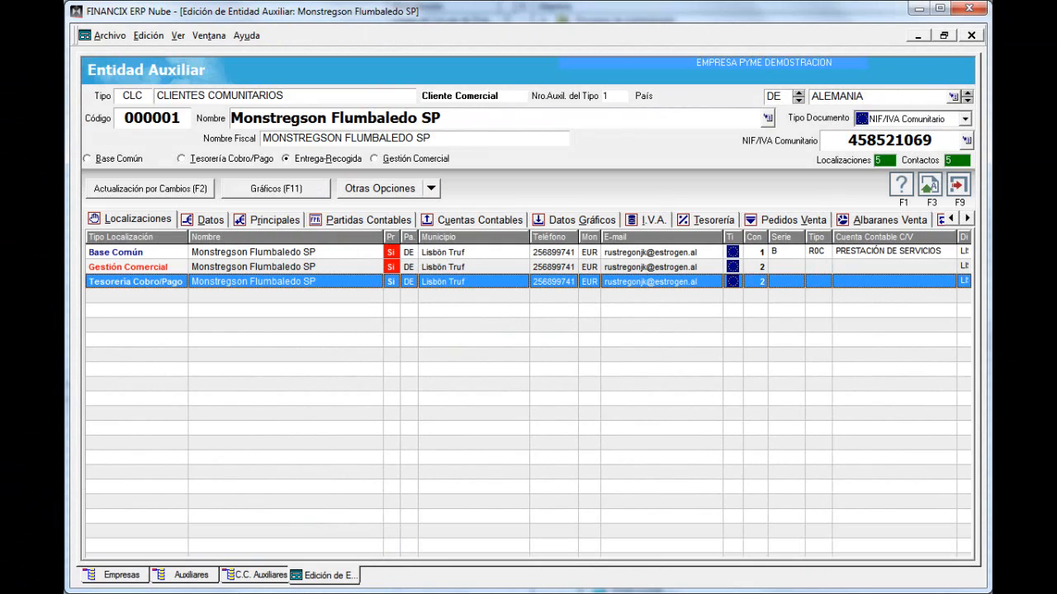
- Reopen the community client Monstregson Flumbaledo SP and show the additional data of its Gestión Comercial location
left_click(959, 188)
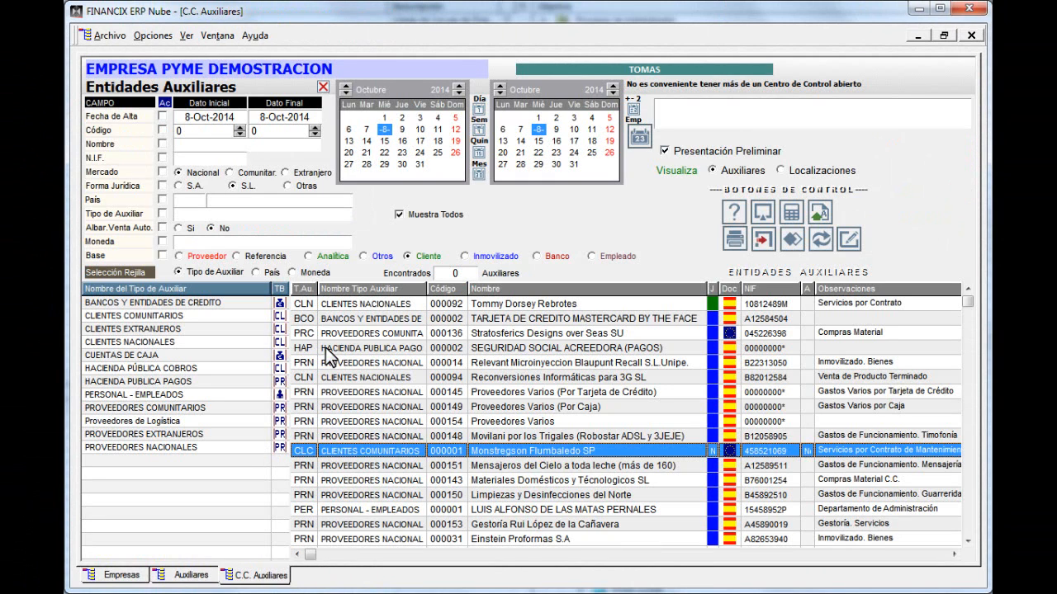
double_click(346, 453)
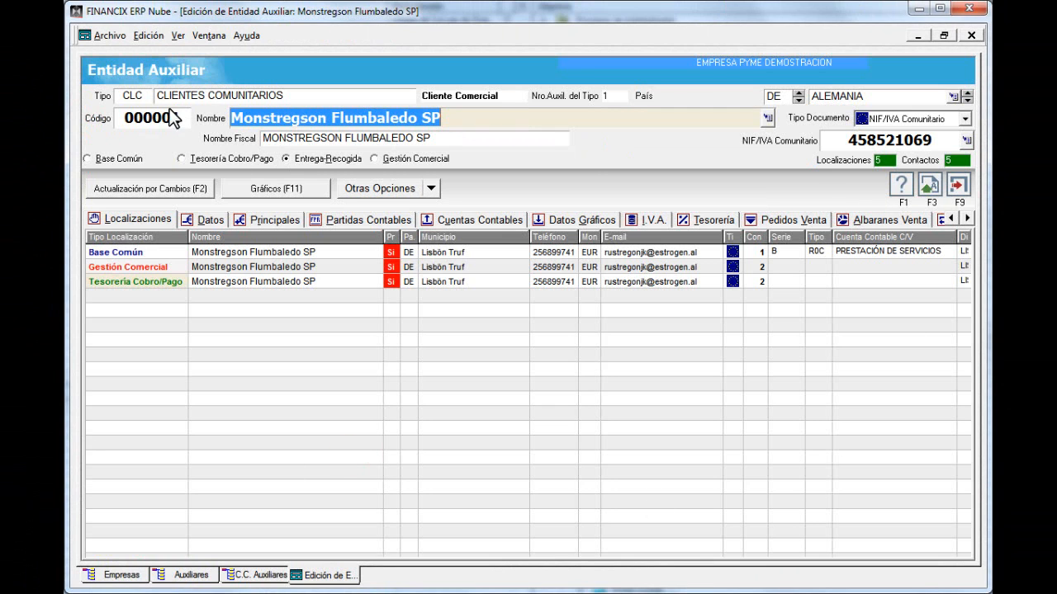
double_click(137, 268)
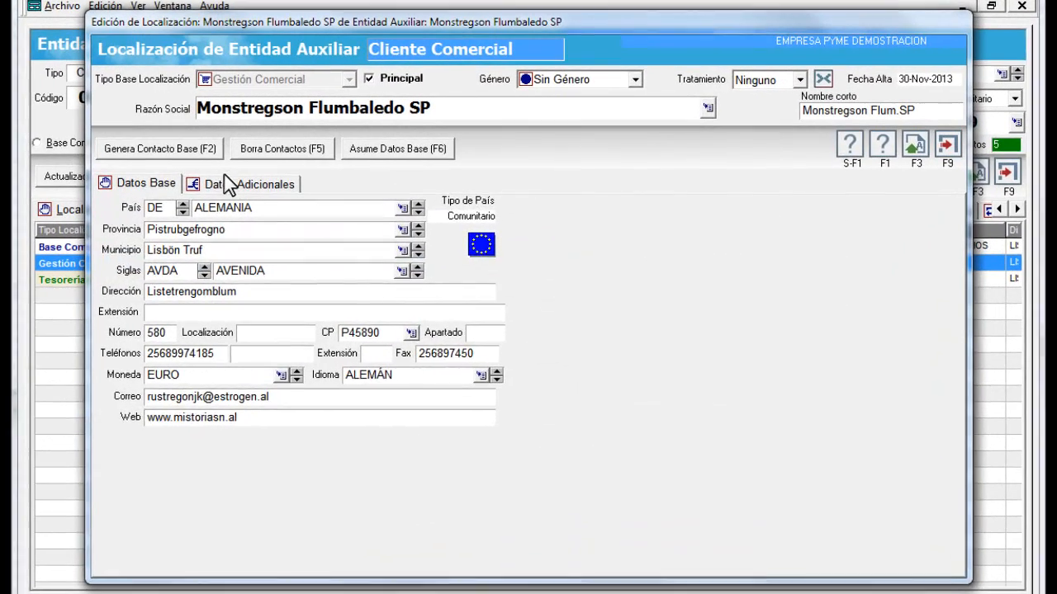
left_click(225, 179)
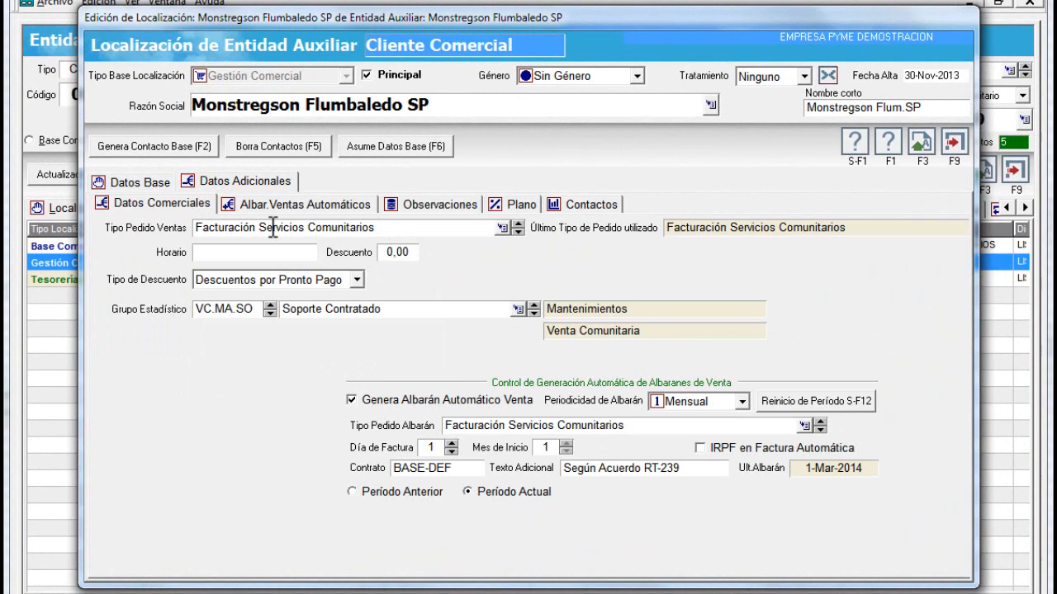
- Examine the client's Tipo Pedido Ventas and Último Tipo de Pedido utilizado, and close the location and the entity
triple_click(410, 227)
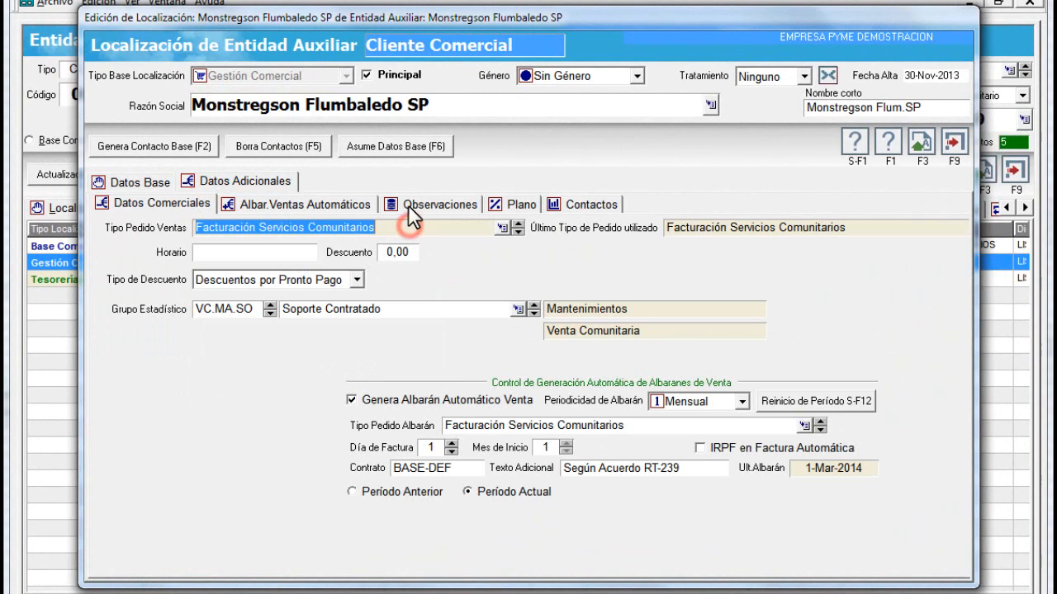
left_click(580, 244)
left_click(880, 231)
left_click(763, 237)
left_click(955, 153)
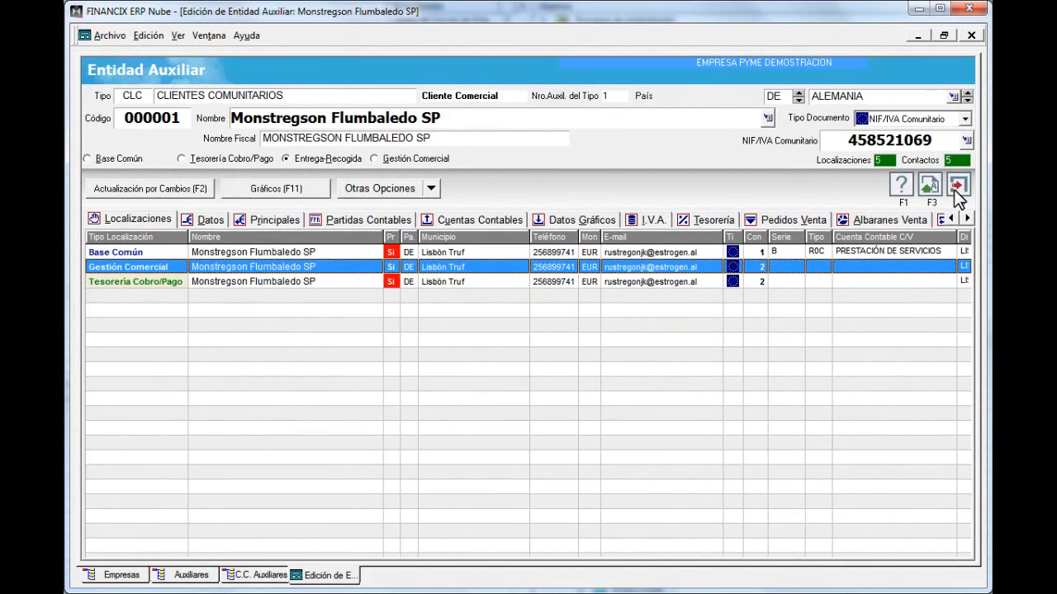
left_click(963, 184)
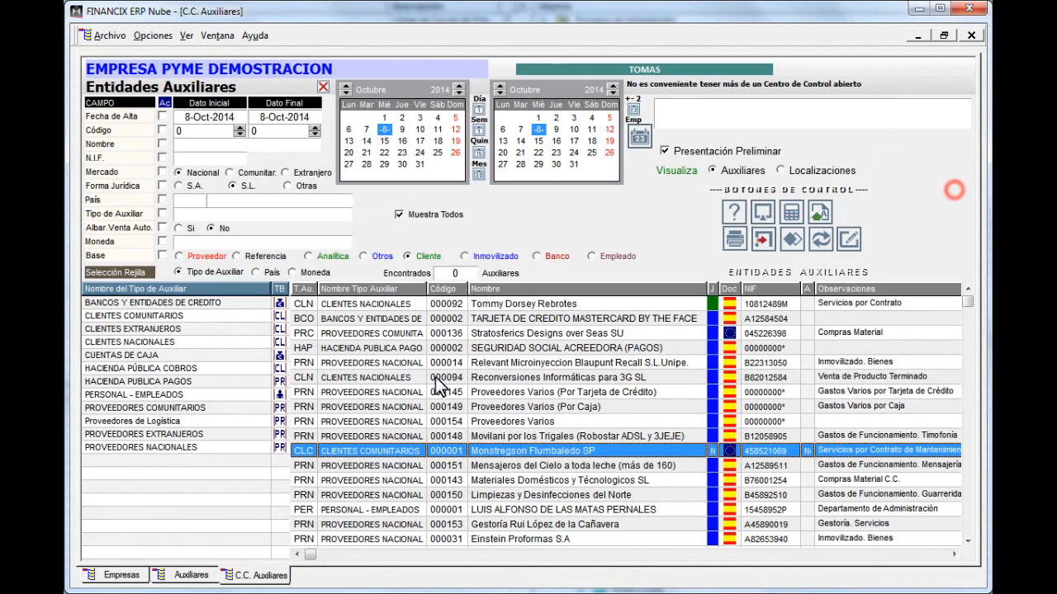
- Examine the Tipo Pedido Compras in the Gestión Comercial location of supplier Limpiezas y Desinfecciones del Norte, and close its record
double_click(364, 495)
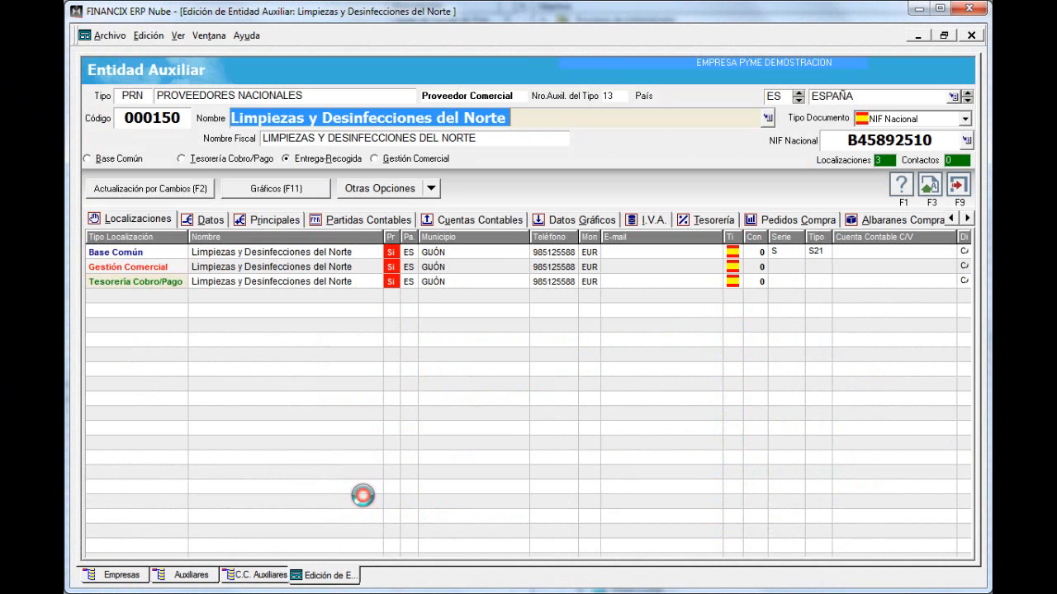
left_click(130, 269)
double_click(129, 270)
left_click(277, 195)
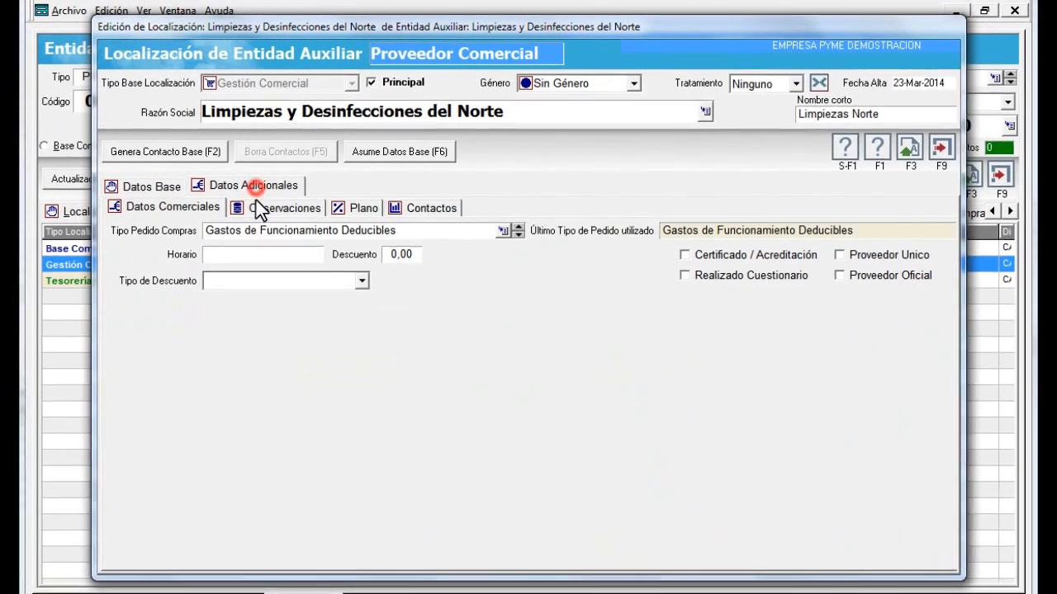
left_click(943, 149)
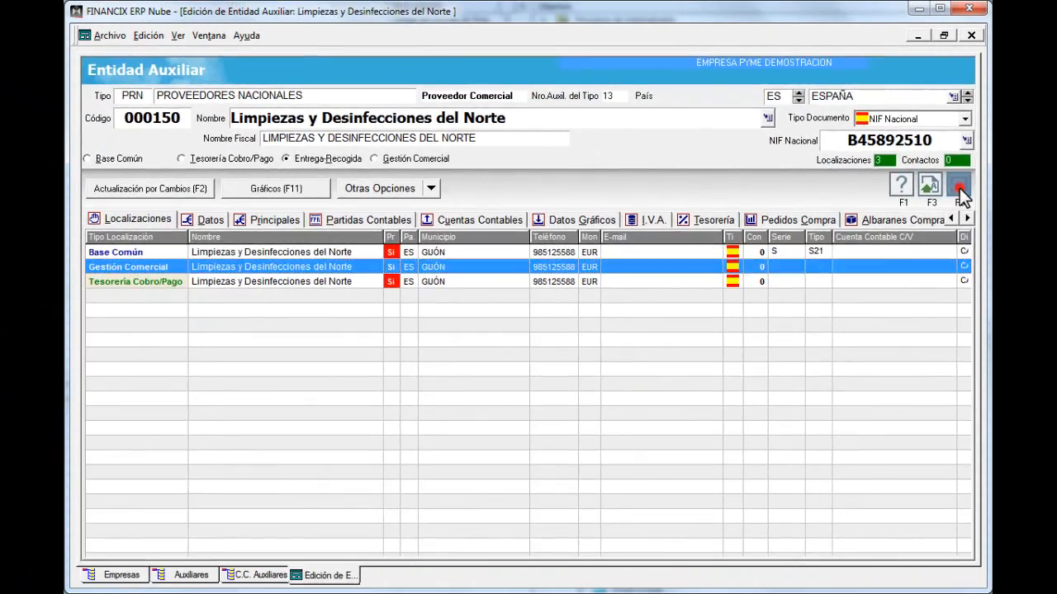
left_click(996, 175)
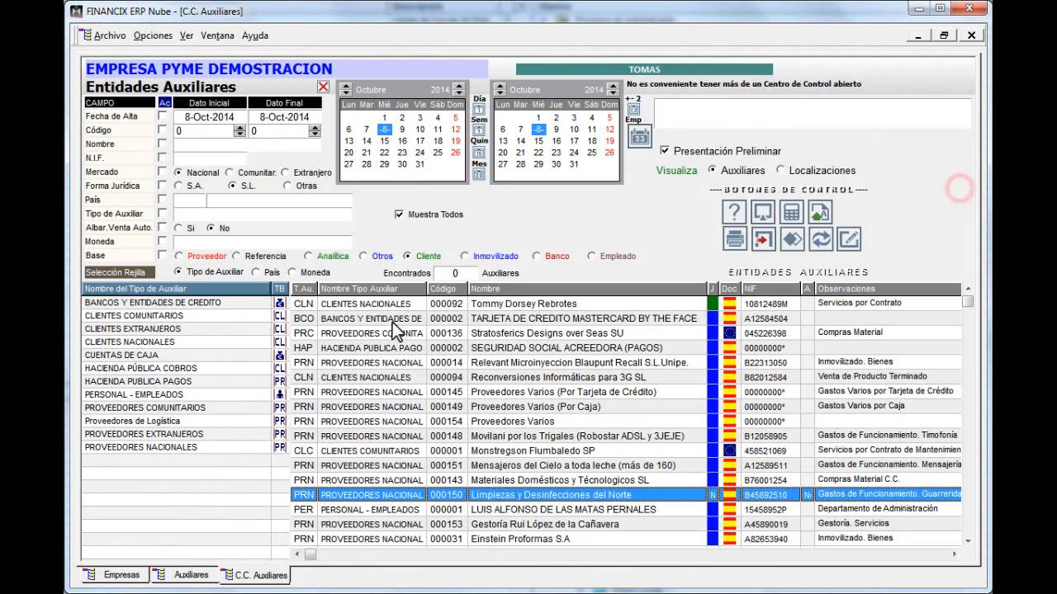
- Start a new Pedido de Compra in the Compras module, keeping PROVEEDORES NACIONALES as the supplier type
left_click(191, 575)
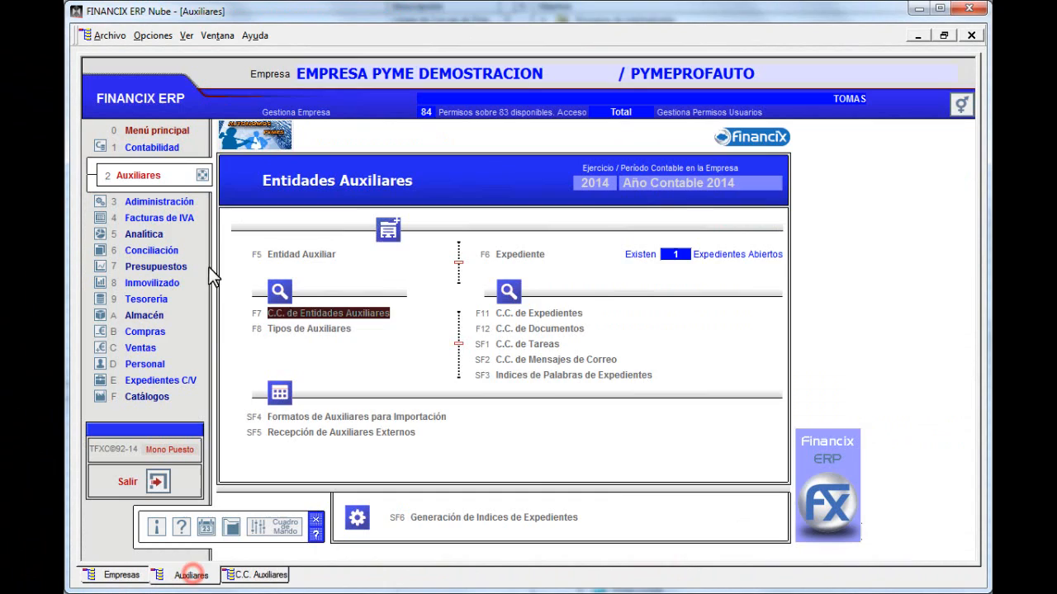
left_click(142, 330)
left_click(322, 251)
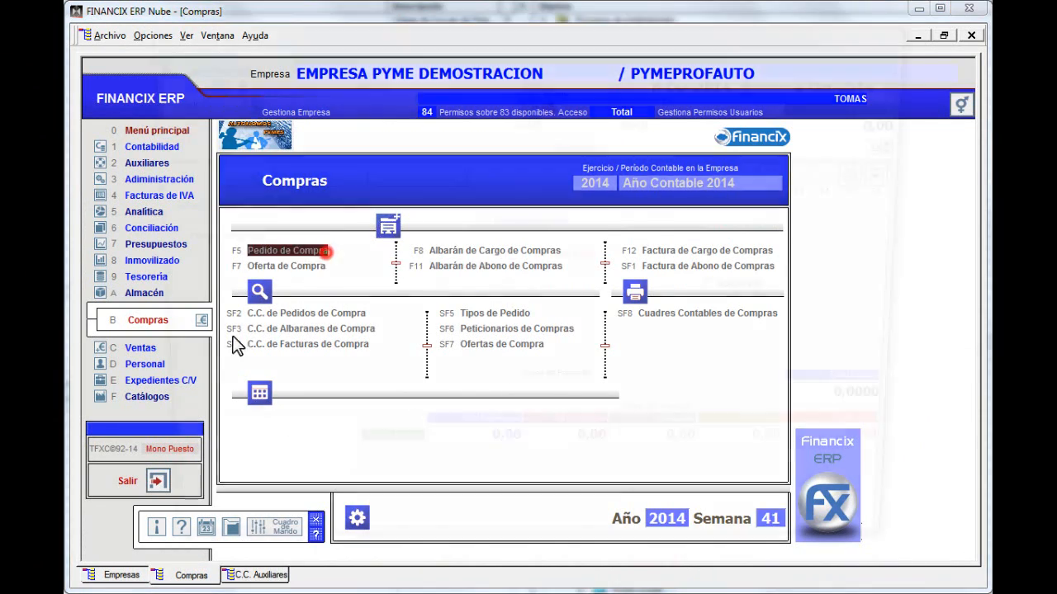
key("Tab")
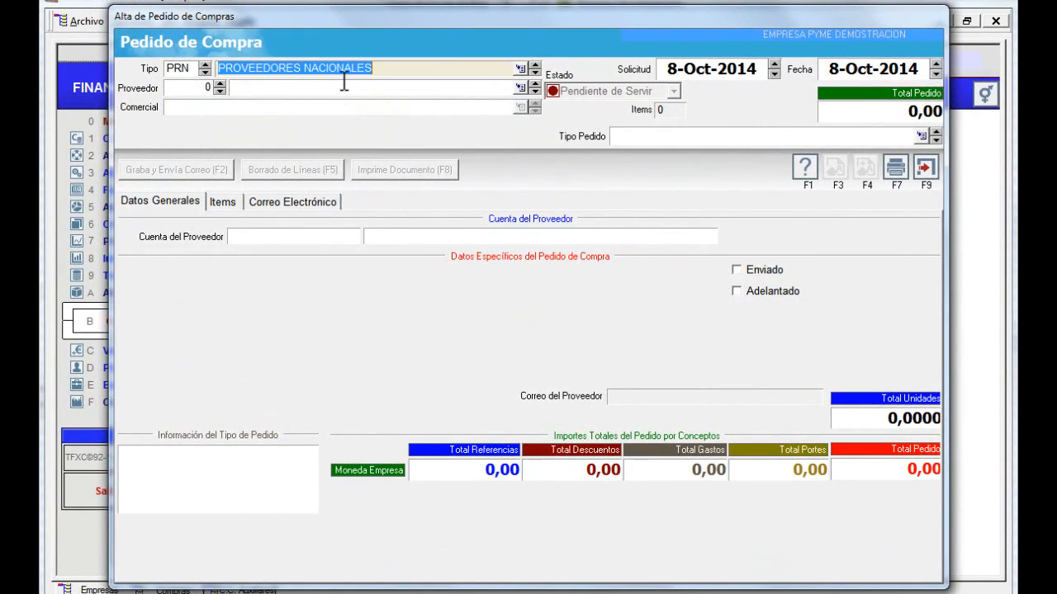
- Choose the Gestoría from the national suppliers as the purchase order's supplier, keeping its proposed commercial location and request date
key("Tab")
key("Tab")
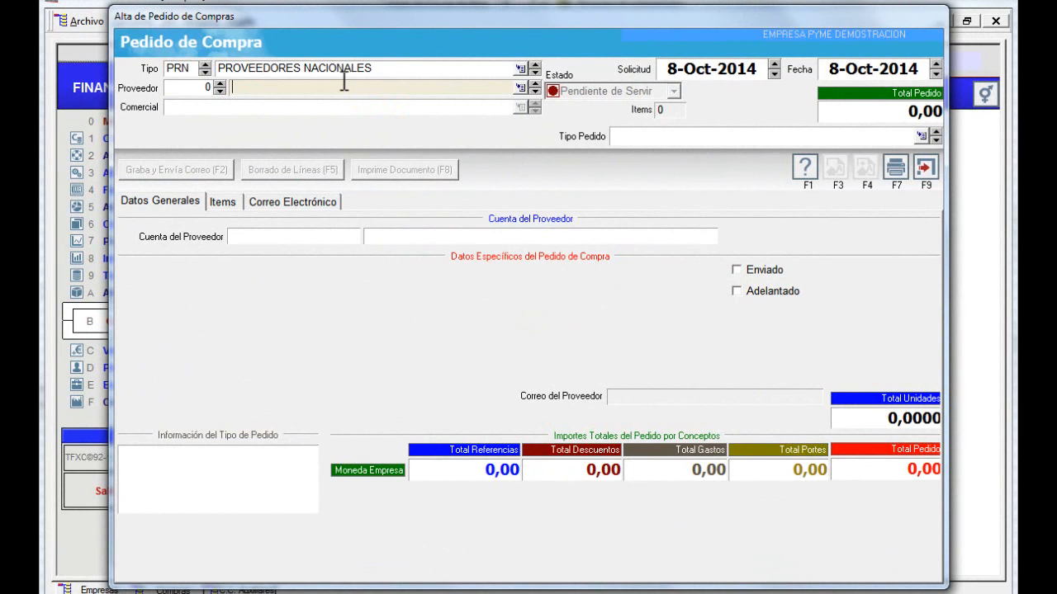
key("Tab")
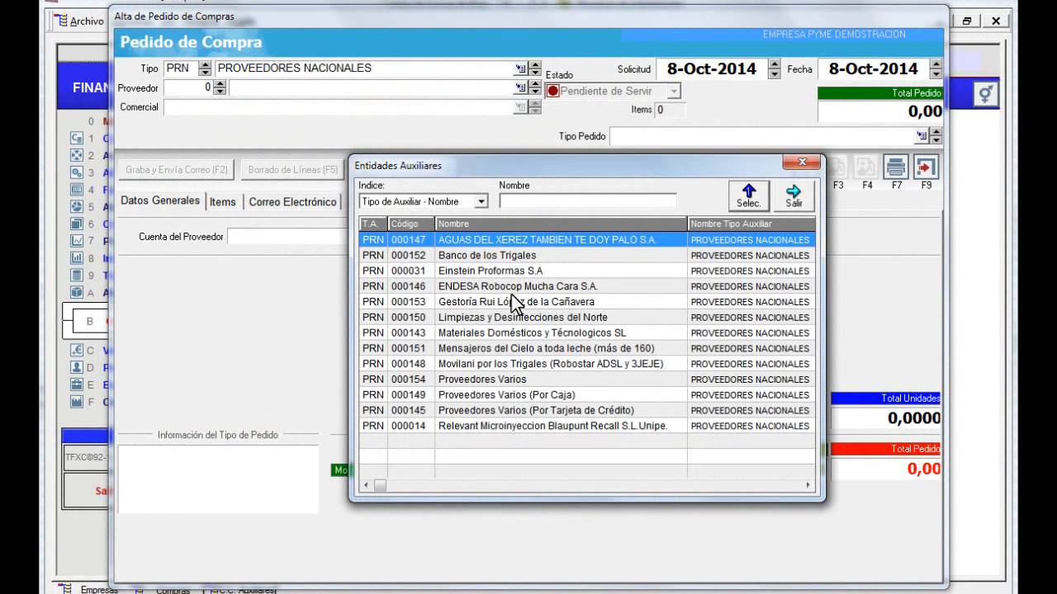
double_click(509, 302)
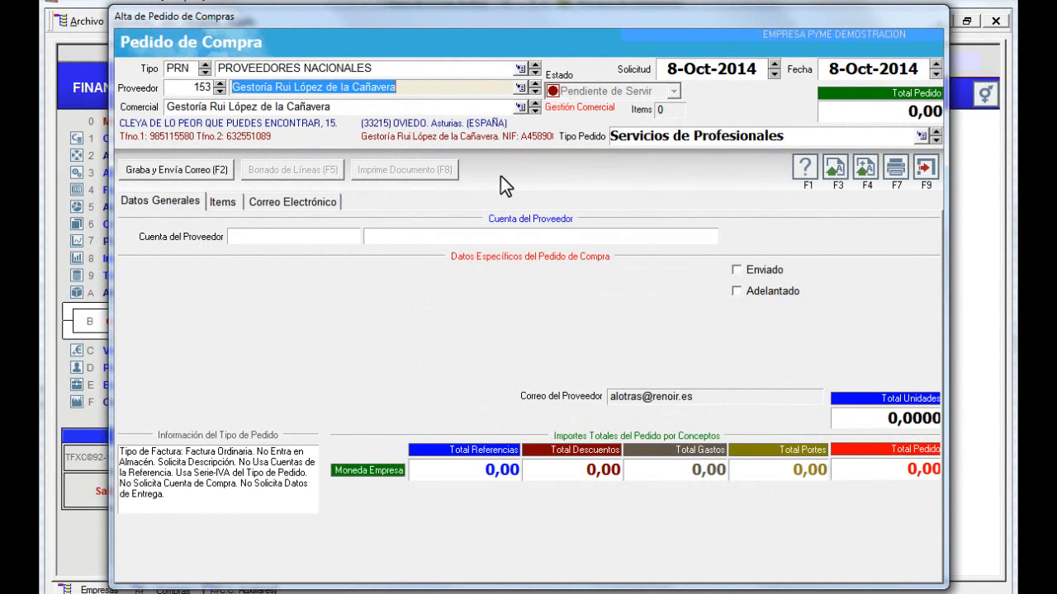
key("Tab")
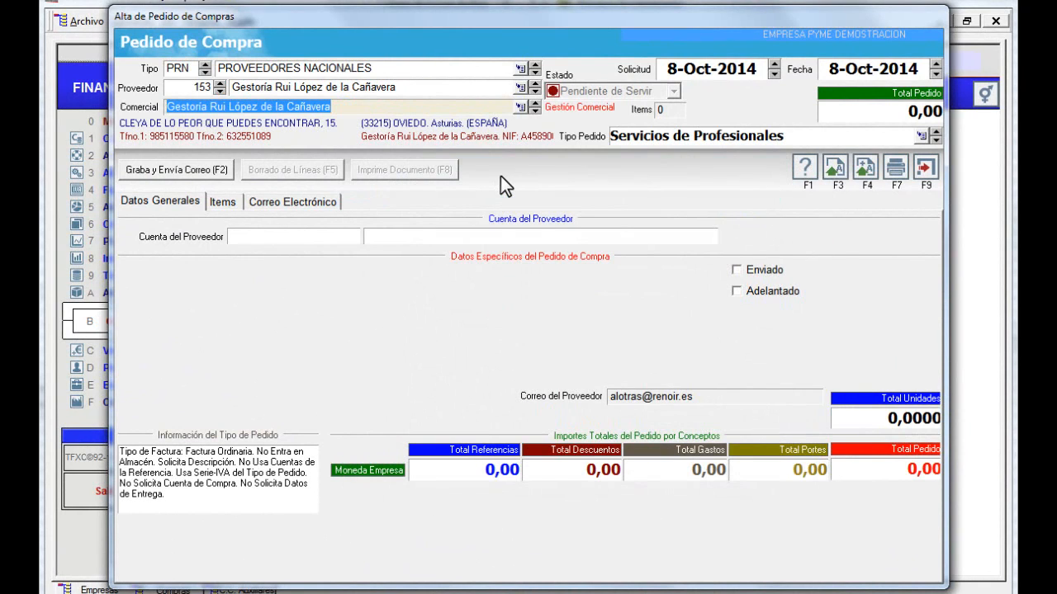
key("Tab")
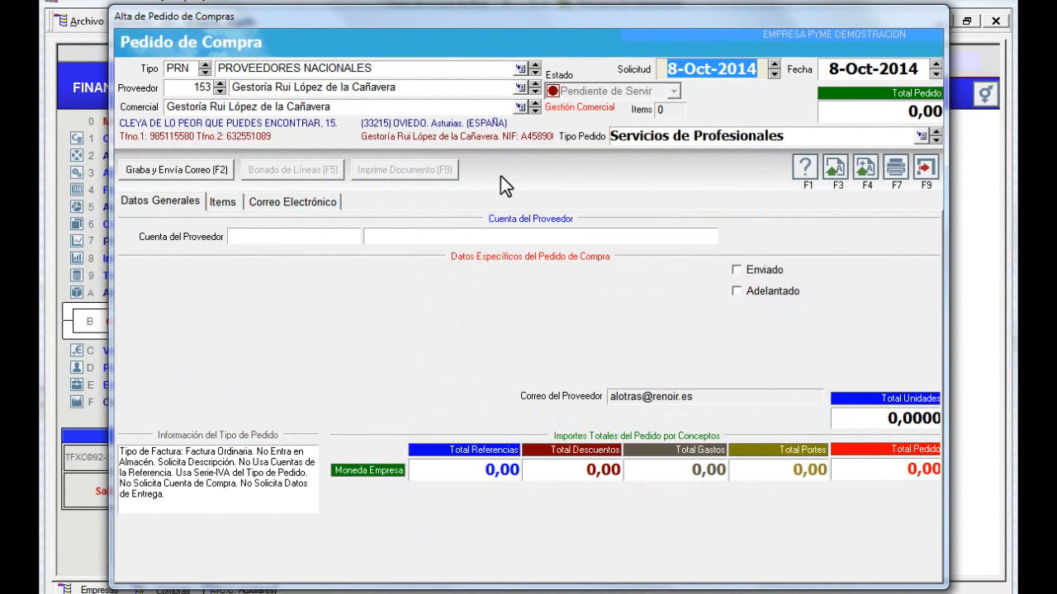
- Examine the Tipo Pedido assigned to the order and the available Tipos de Pedido, and close the purchase order without saving it
left_click(633, 138)
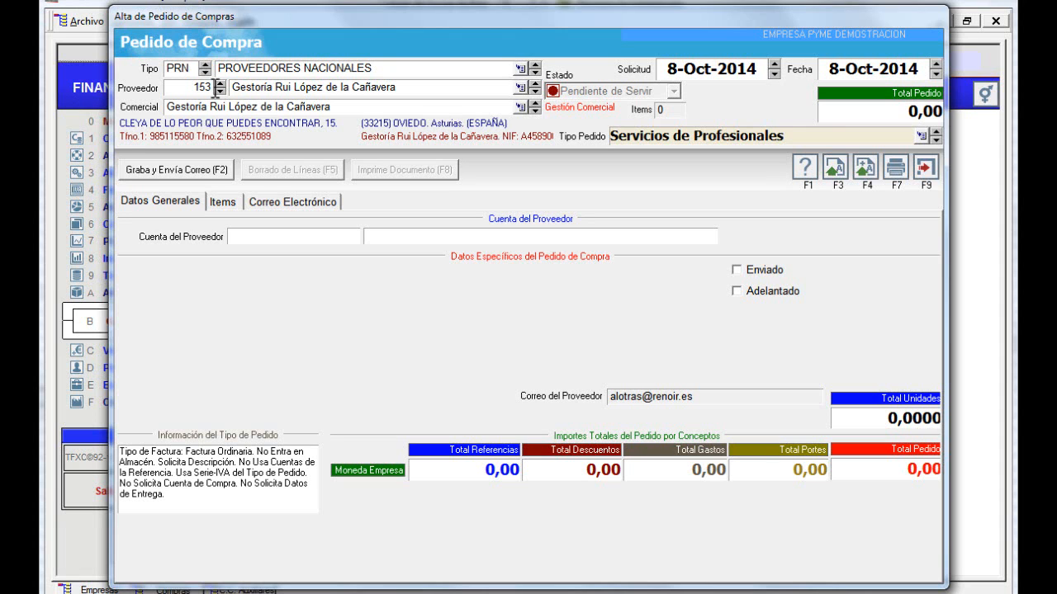
left_click(921, 135)
left_click(744, 194)
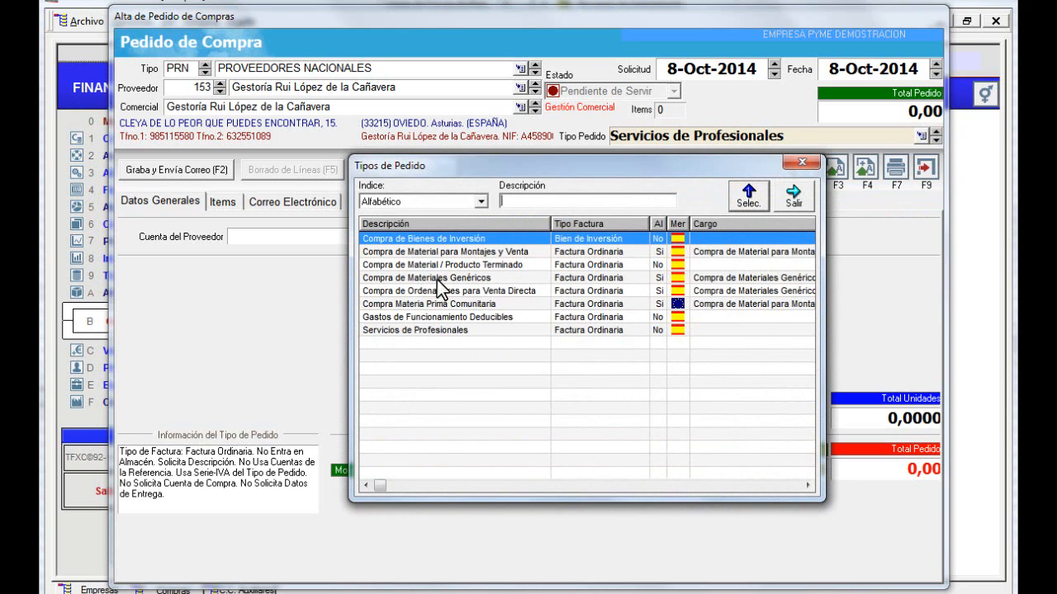
left_click(794, 198)
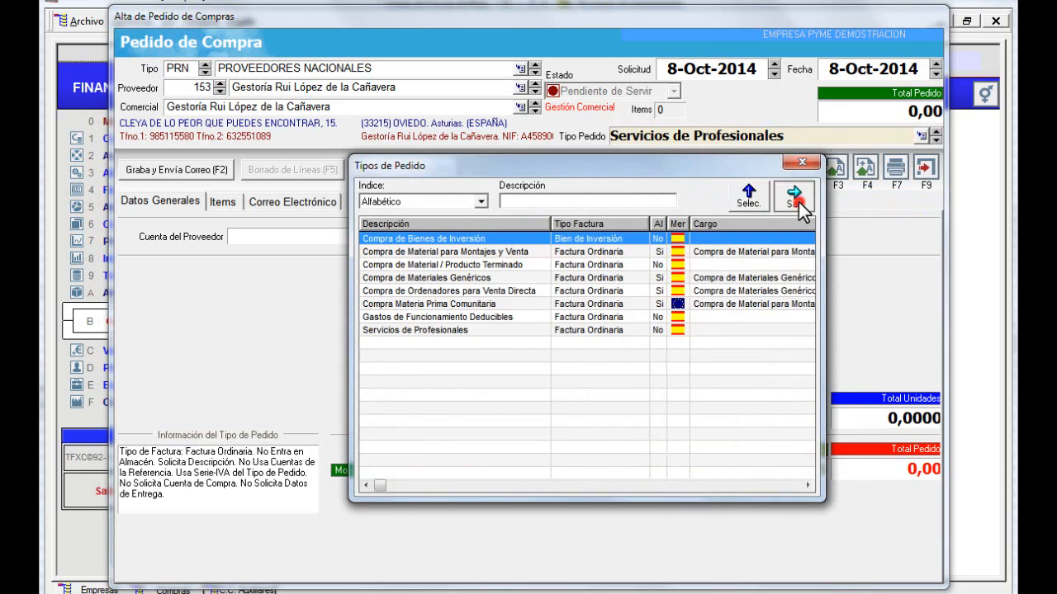
left_click(926, 174)
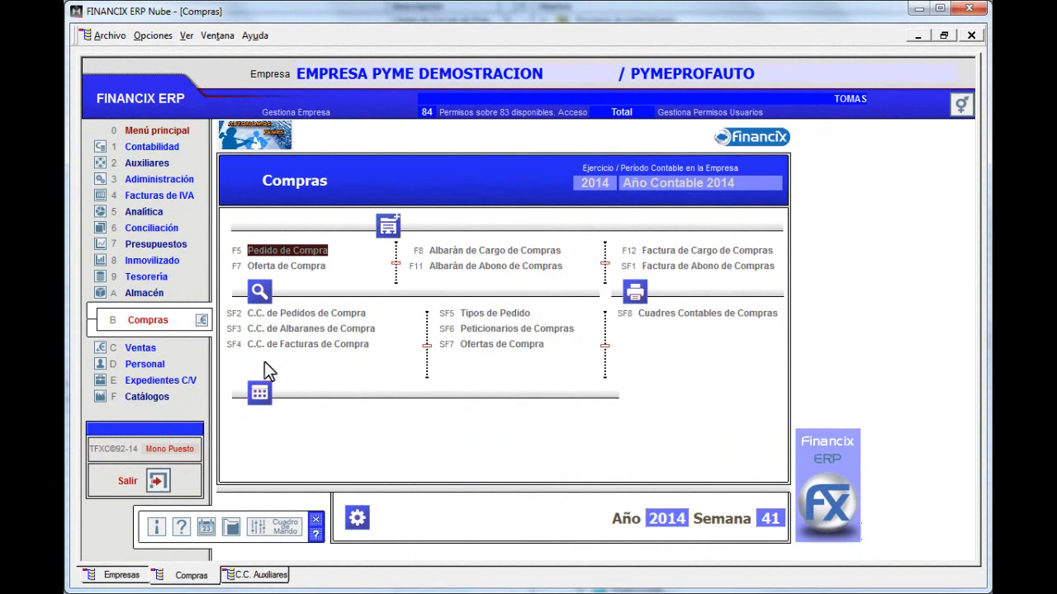
- Open the Ventas module
left_click(144, 350)
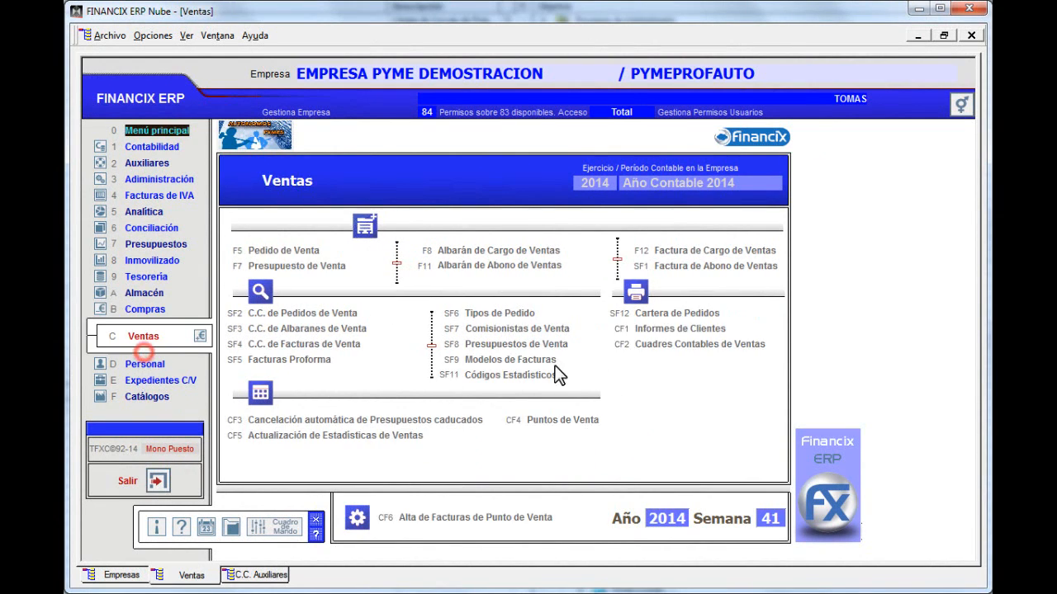